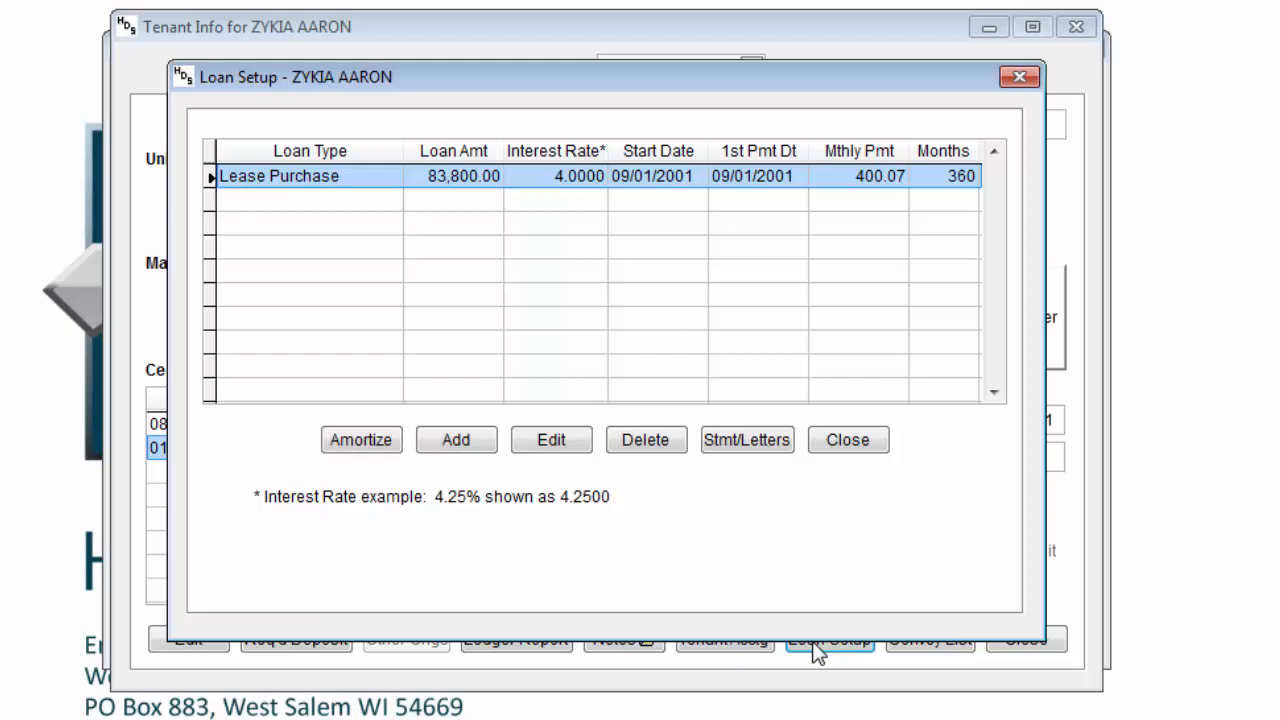
Preview the amortization schedule of the existing Lease Purchase loan as a standard report and close the preview.
left_click(382, 442)
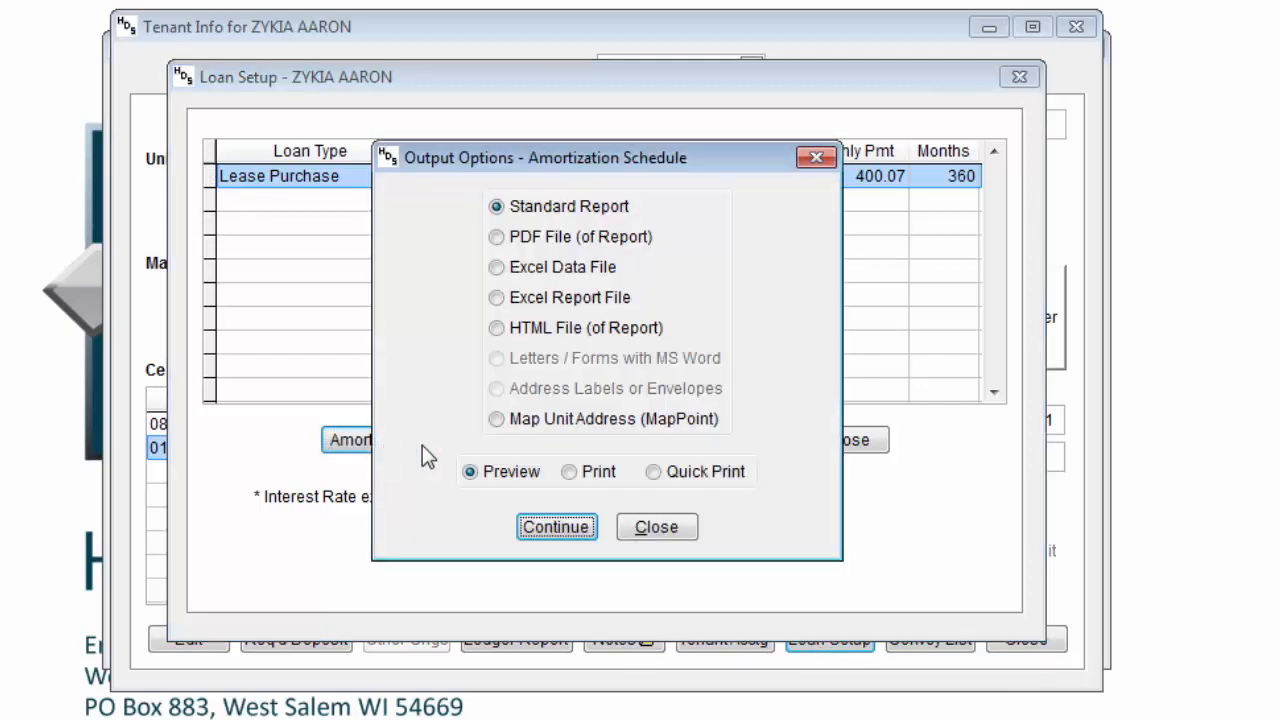
left_click(556, 527)
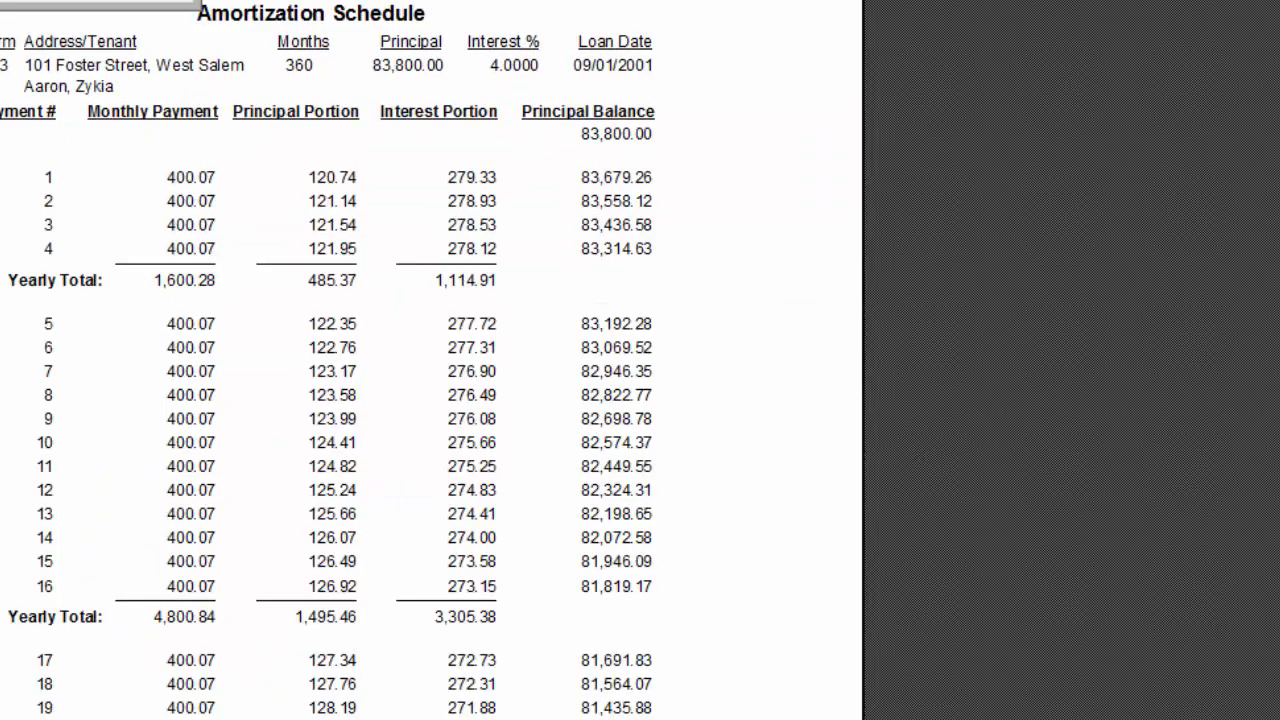
left_click(128, 5)
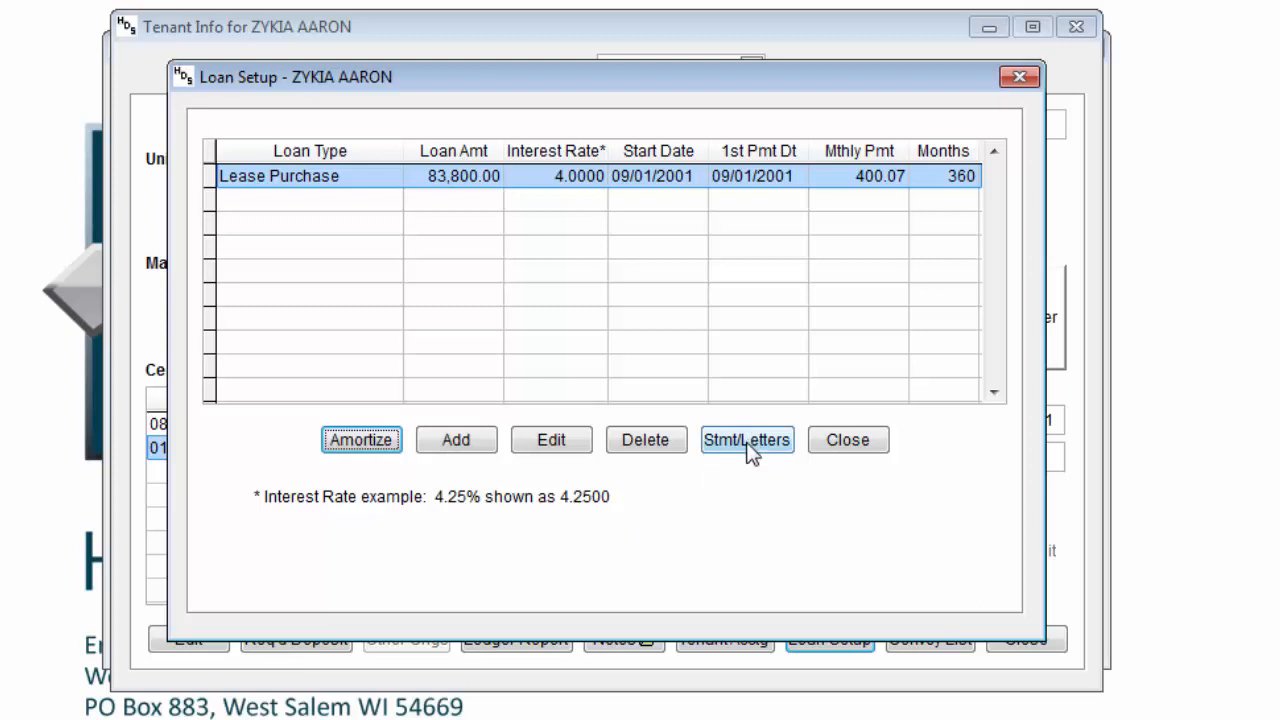
View the balance month and output type options for loan statements and letters, and leave the loan setup.
left_click(712, 442)
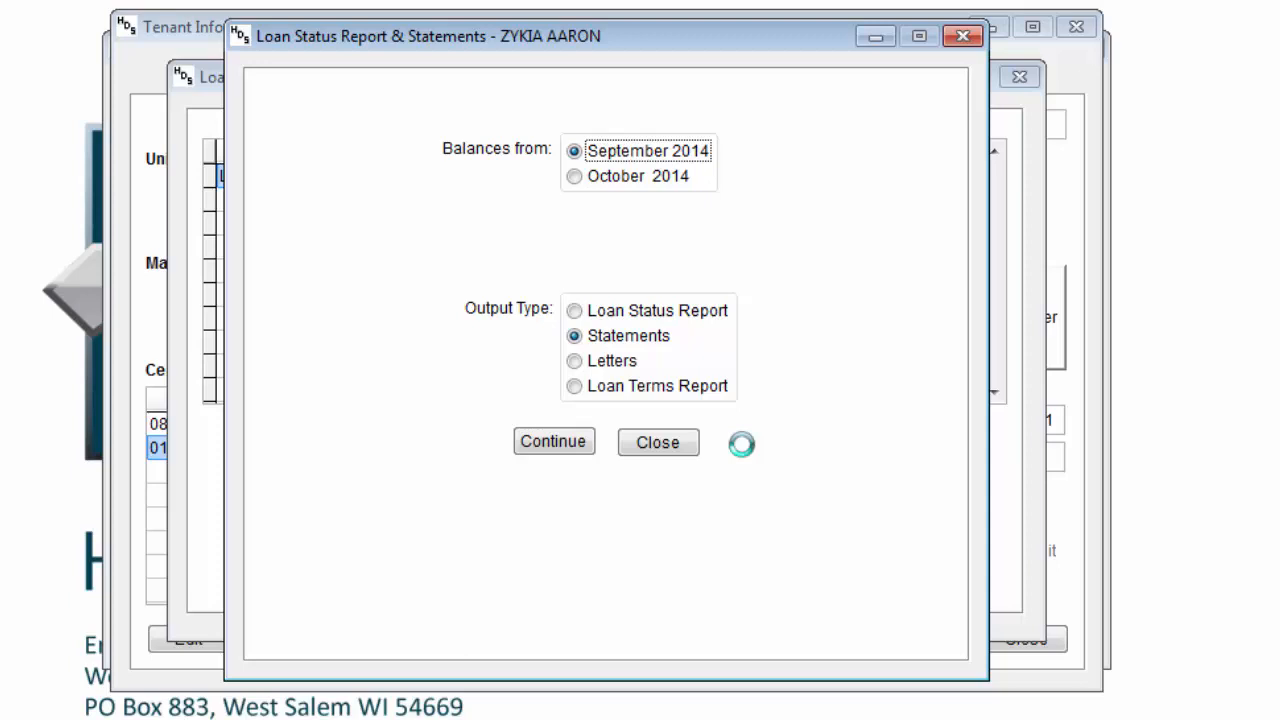
left_click(664, 450)
left_click(846, 438)
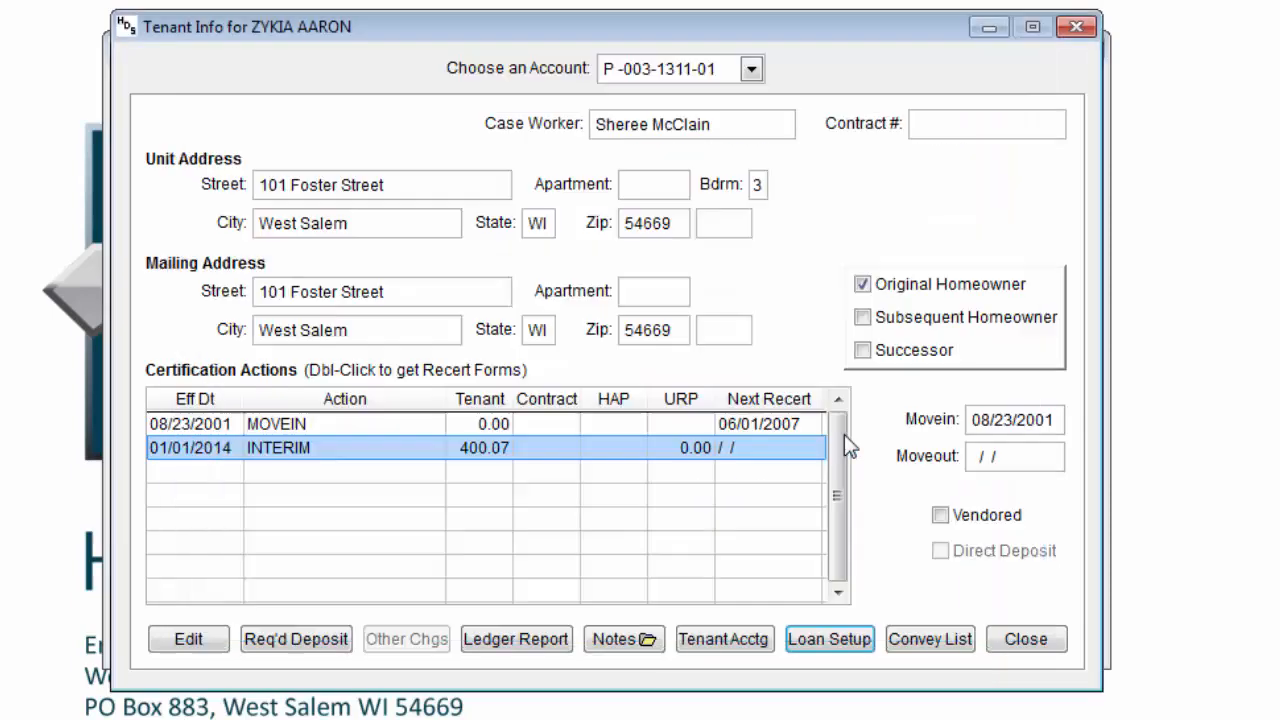
Close this tenant's information, look up the other tenant by last and first name, and open the matching record.
left_click(1034, 645)
left_click(852, 540)
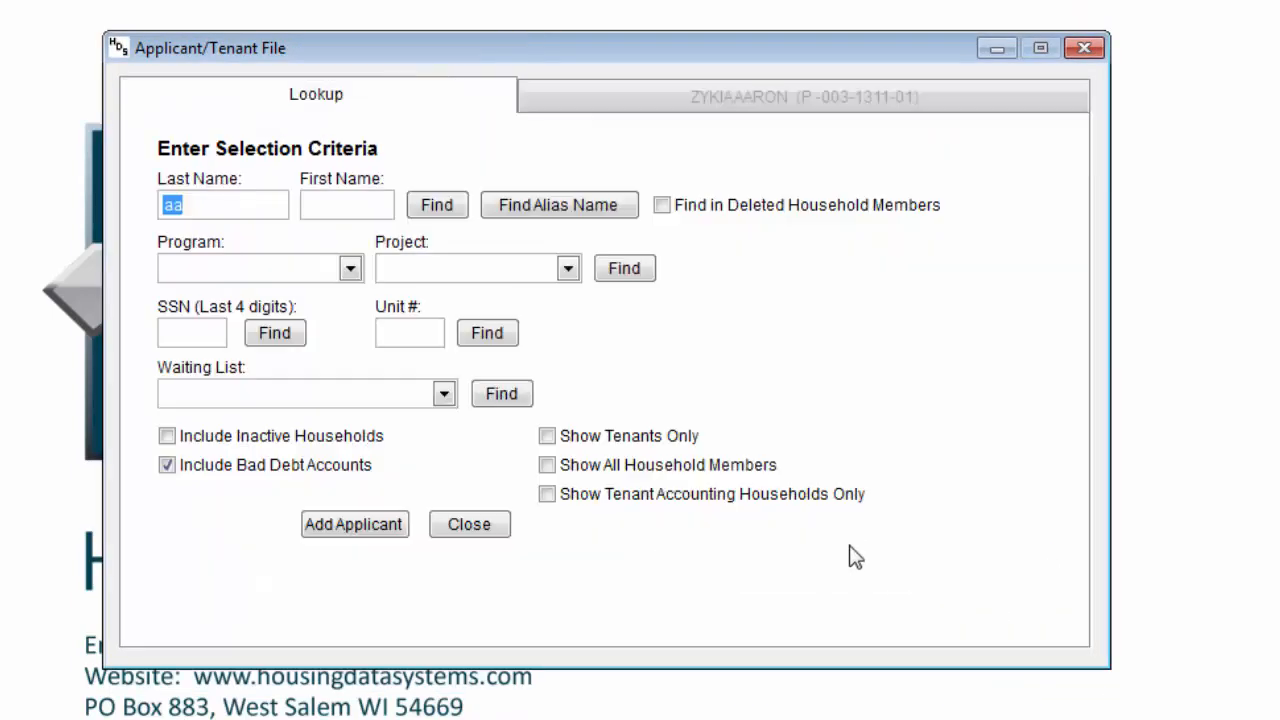
type("doe")
key("Tab")
type("john")
key("Return")
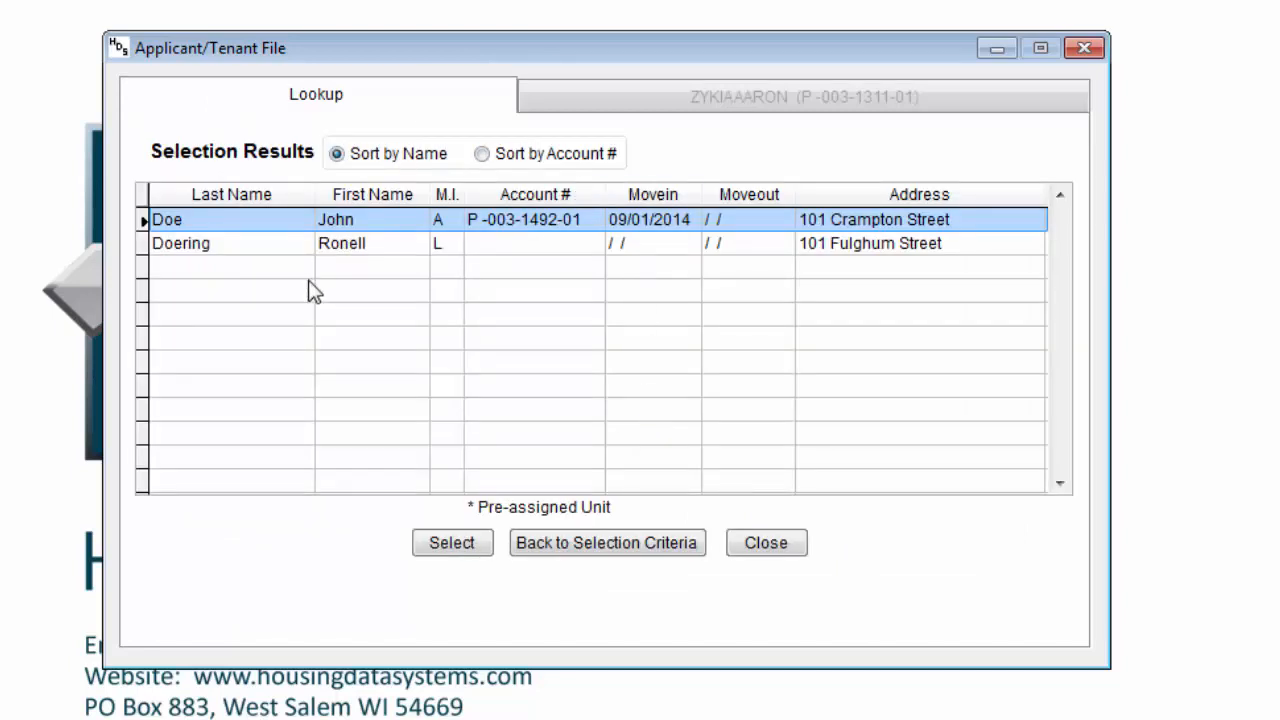
left_click(443, 540)
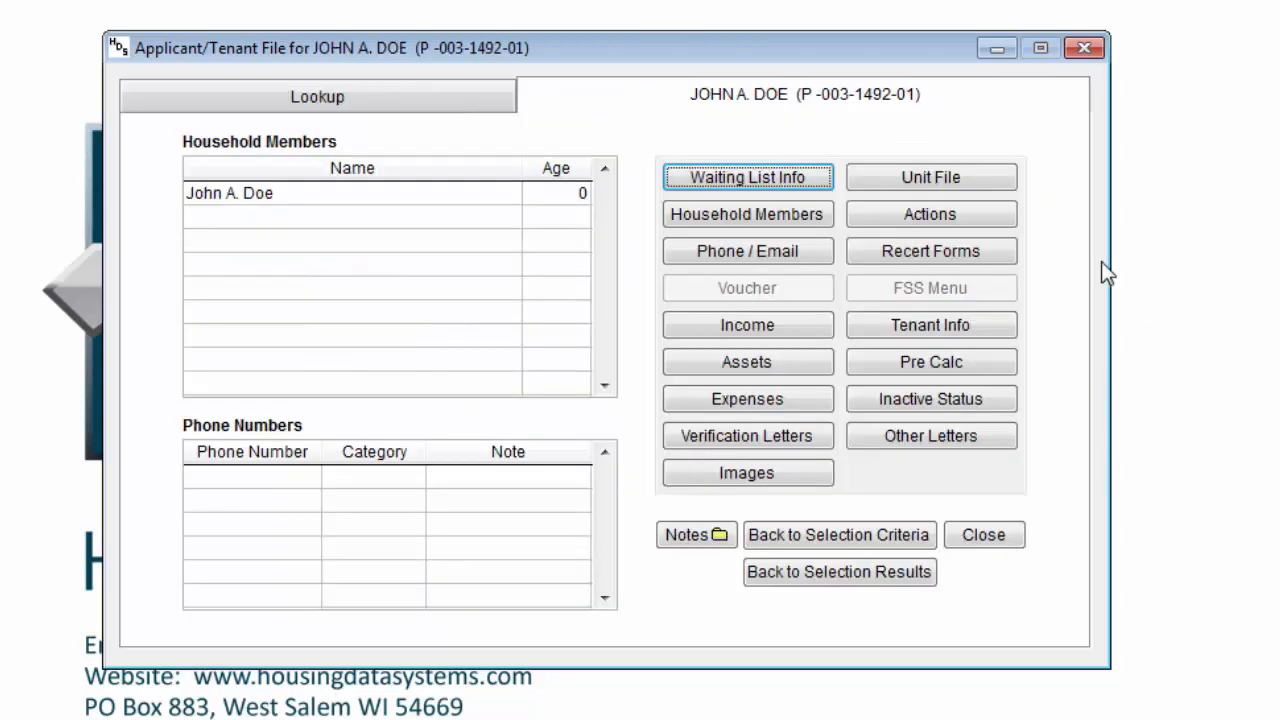
Add a new loan in the tenant's loan setup with Lease Purchase as the loan type.
left_click(930, 328)
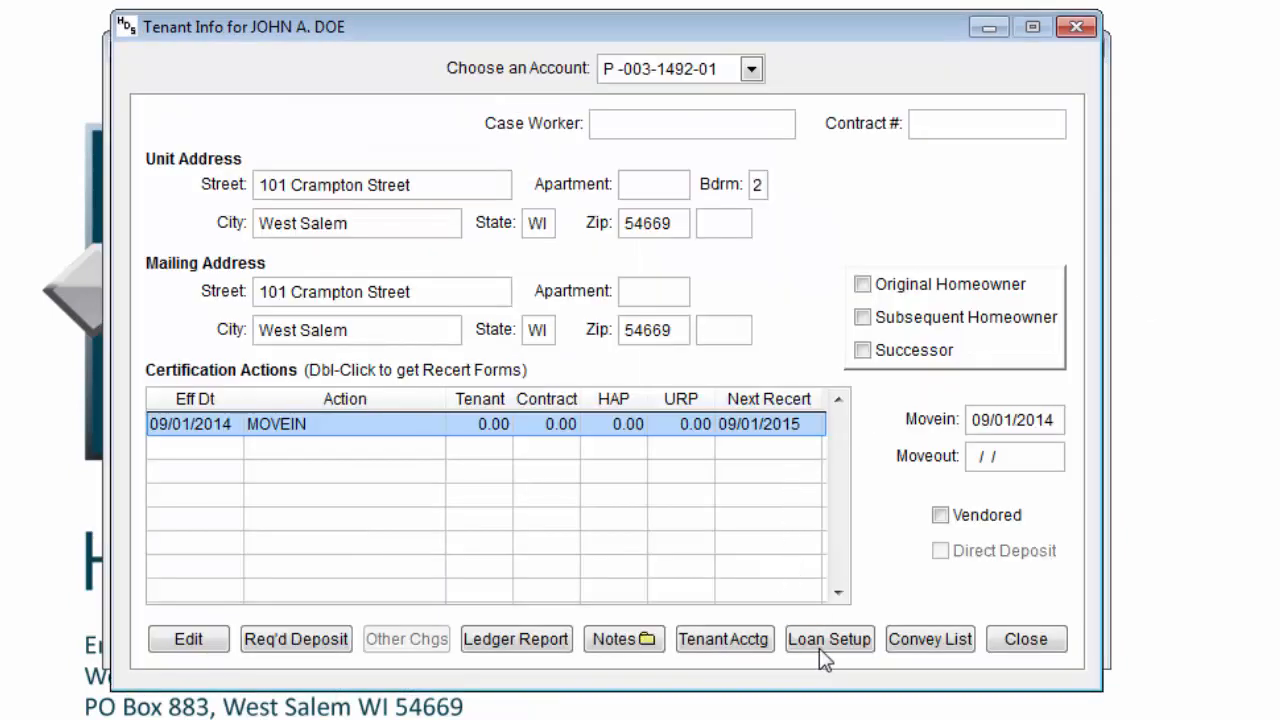
left_click(820, 648)
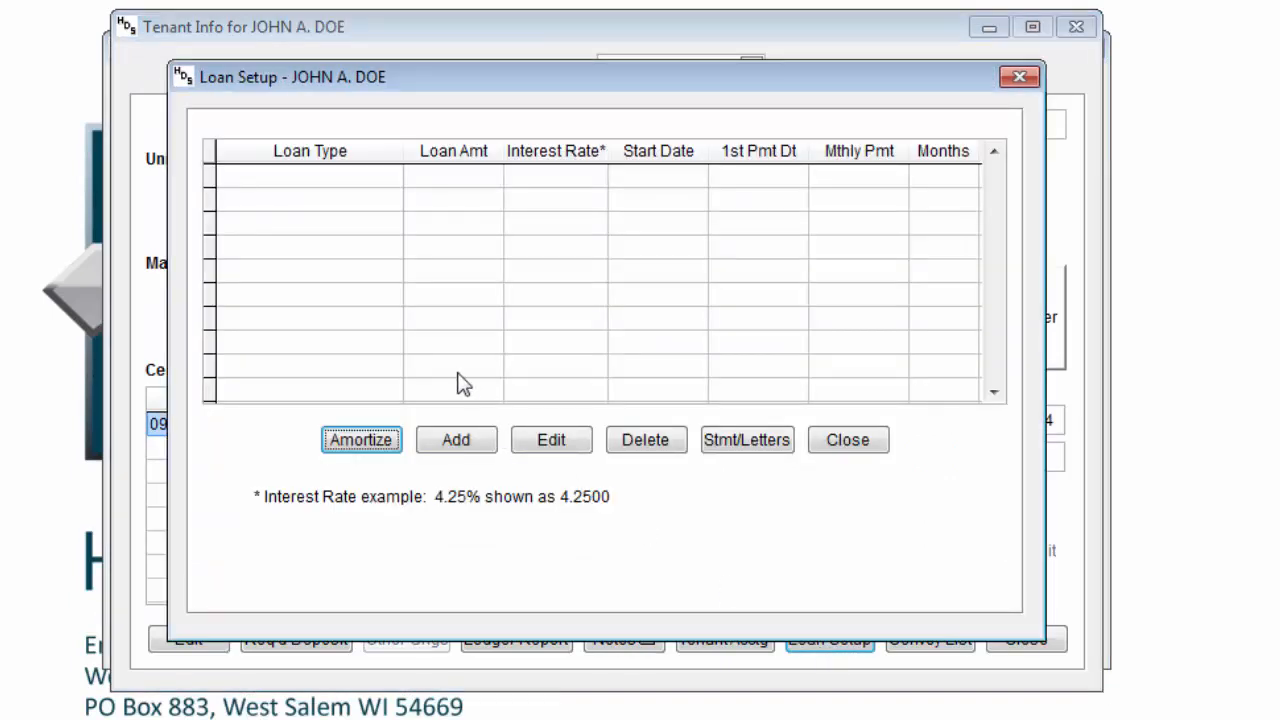
left_click(465, 441)
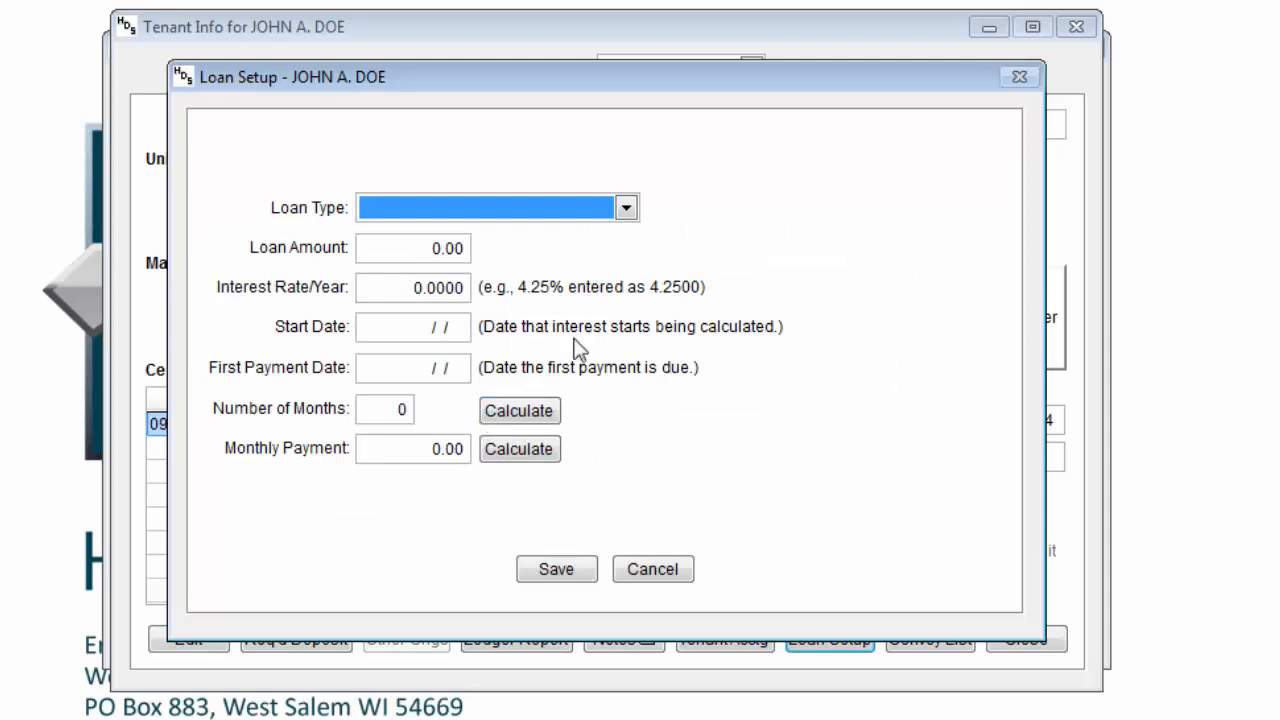
left_click(570, 208)
left_click(552, 237)
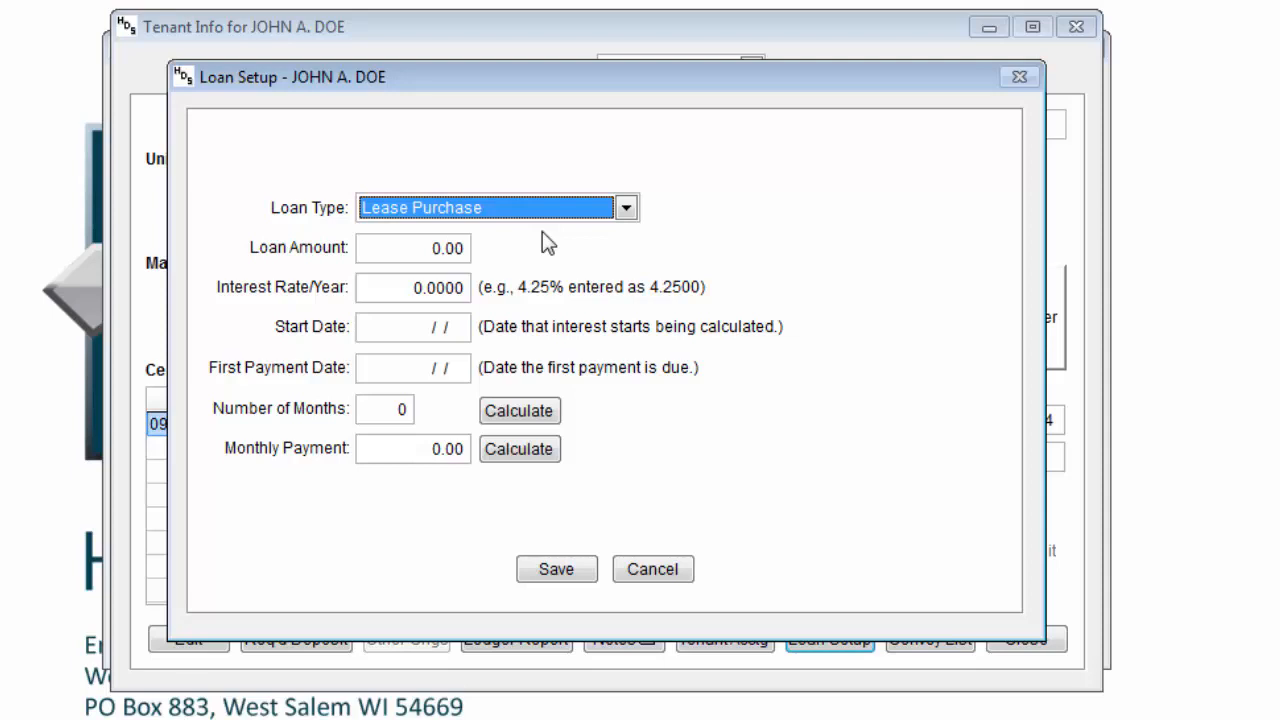
Set the loan amount to 50,000.00 and the yearly interest rate to 3.0000.
left_click(407, 248)
type("50 ")
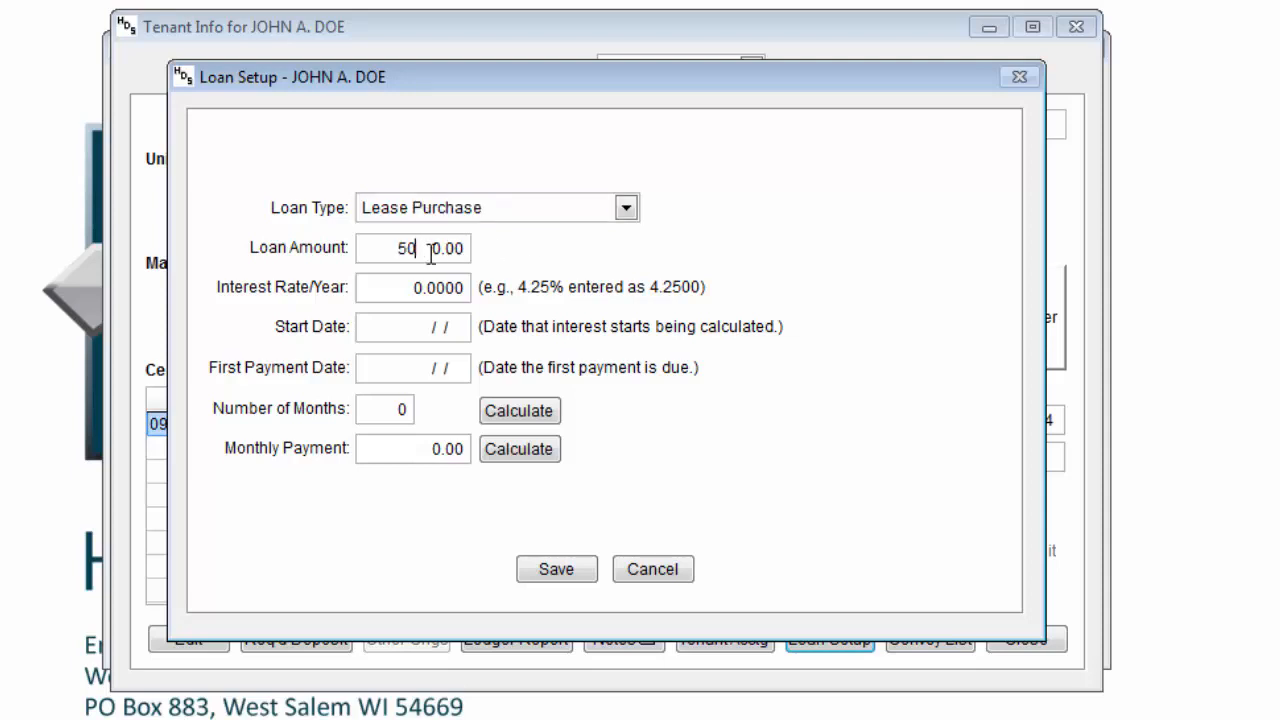
type("000")
type("3")
key("Tab")
Set the start and first payment dates to 10/01/2014 and calculate the monthly payment for 300 months.
type("10/01/2014")
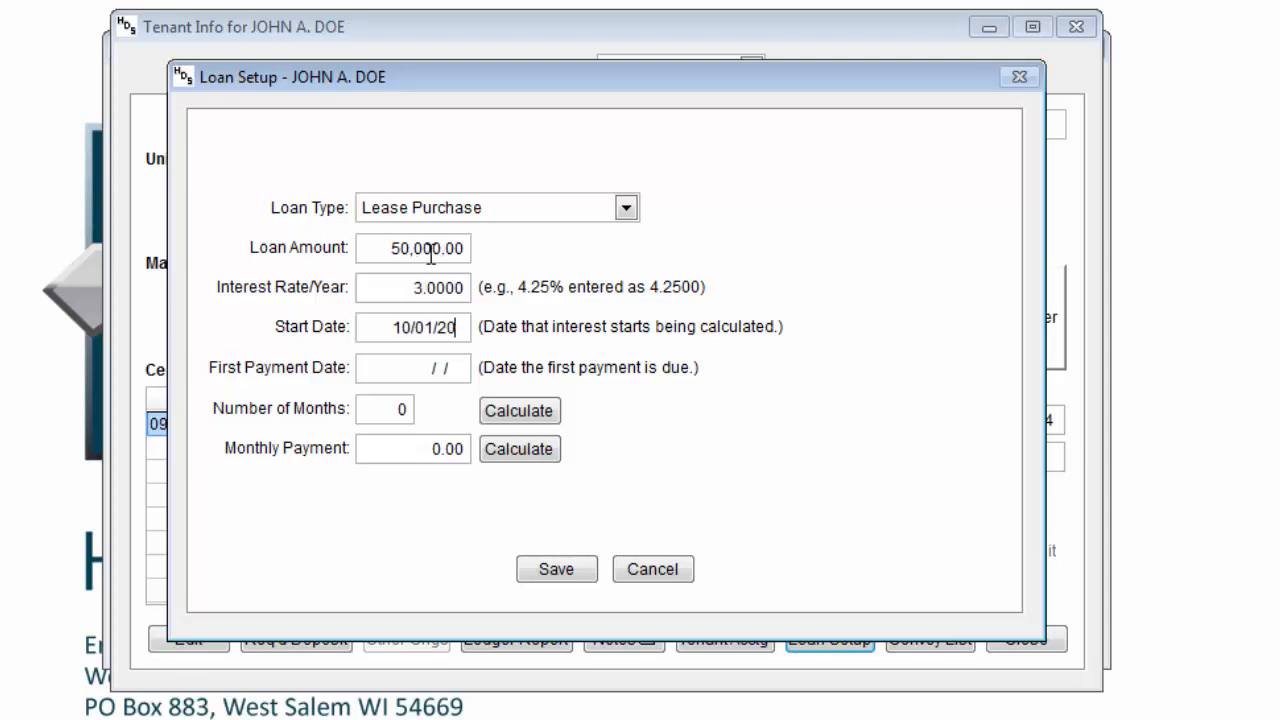
key("Tab")
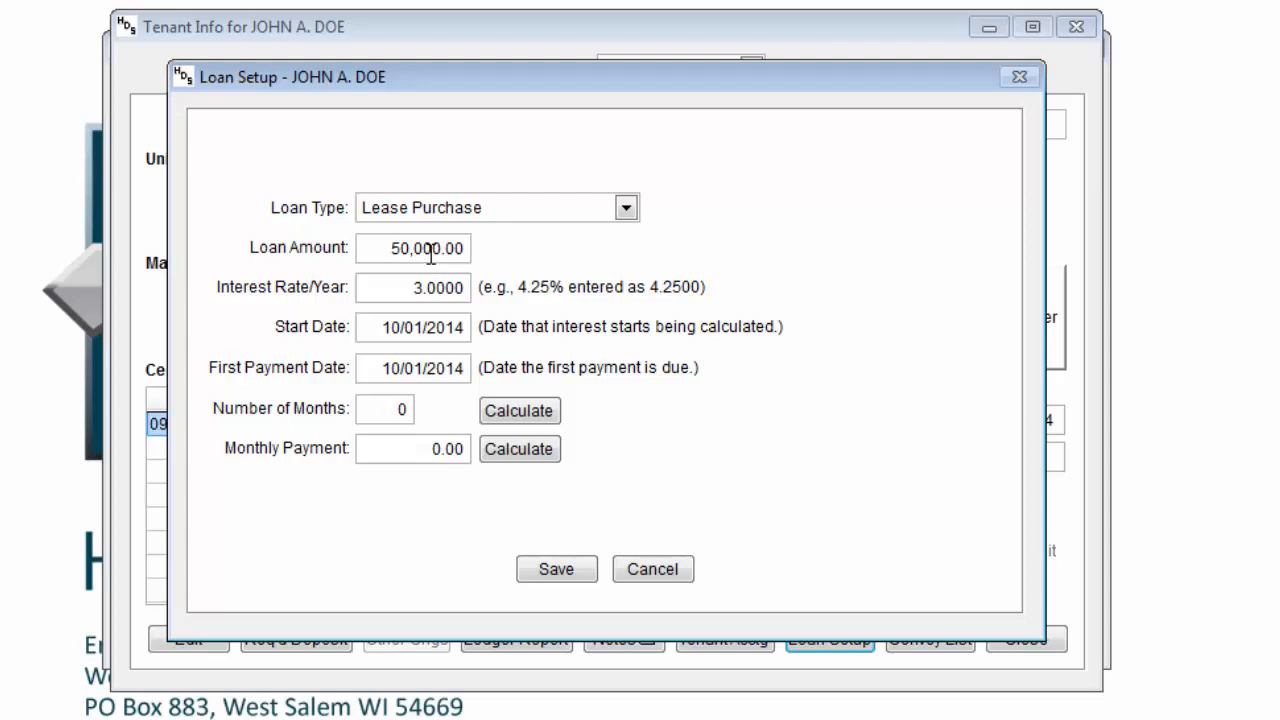
type("300")
left_click(506, 411)
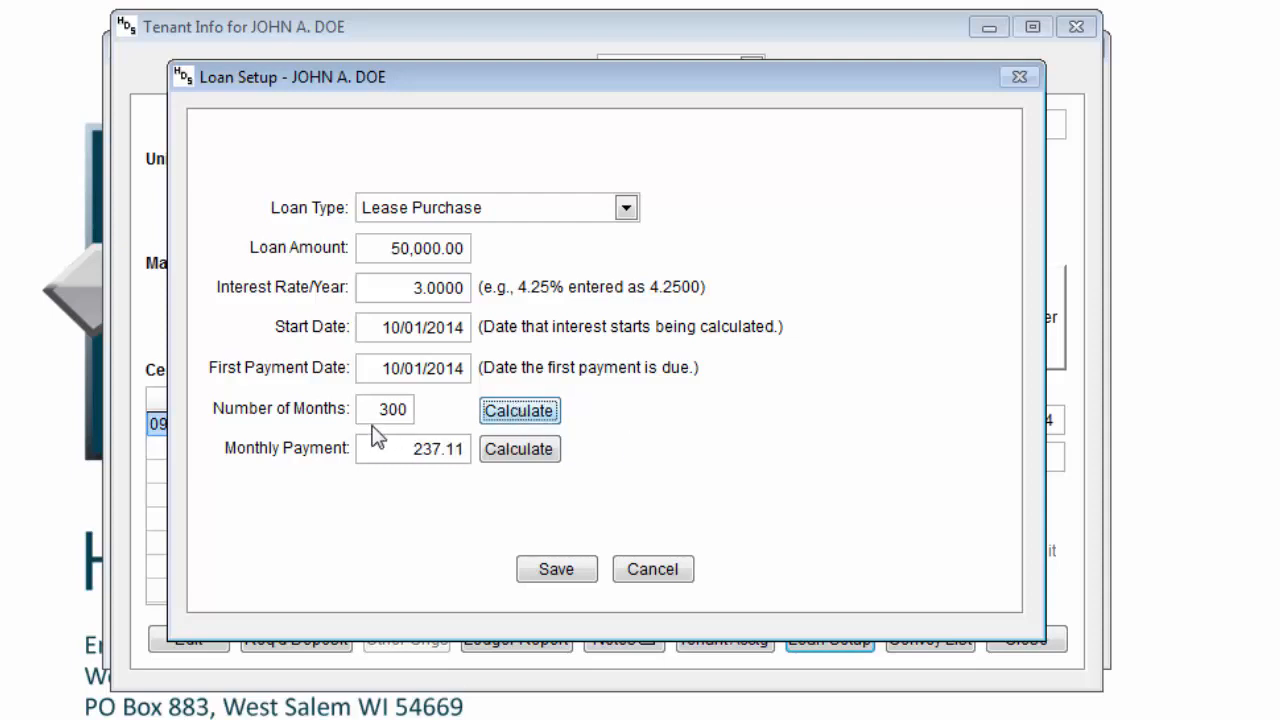
Set the monthly payment to 250.00 and calculate the matching number of months.
left_click(414, 448)
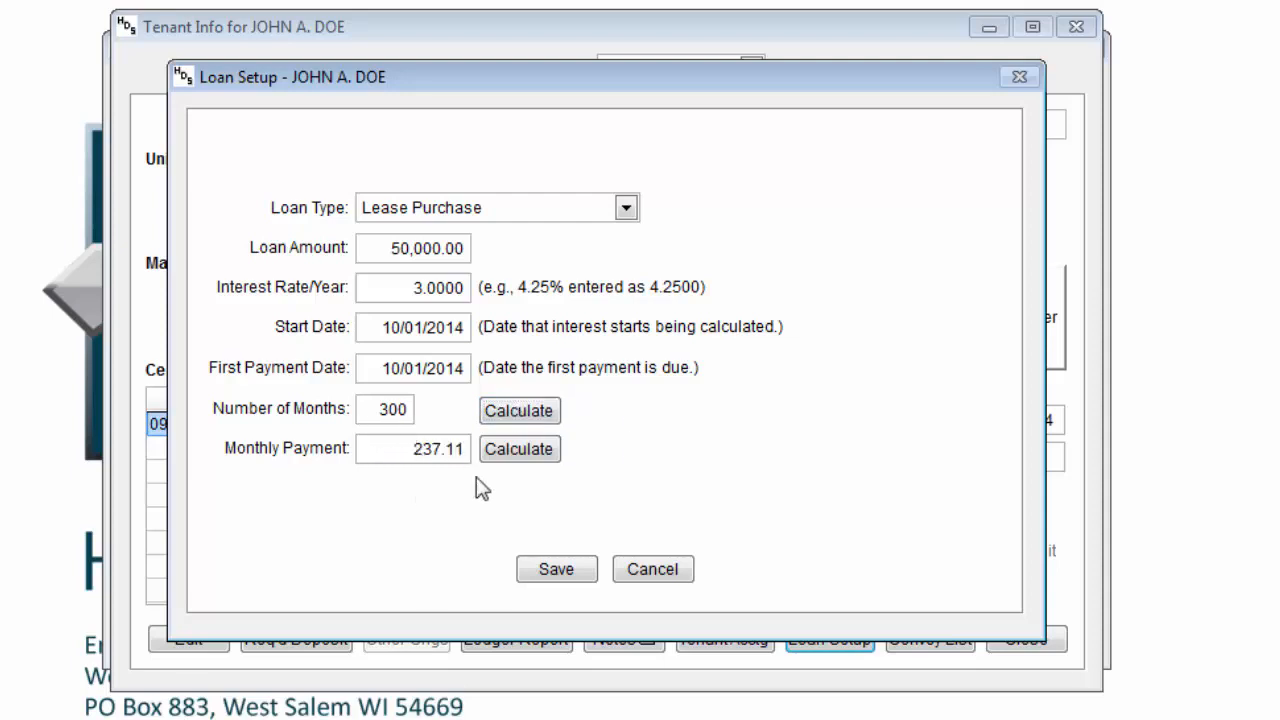
type("250.0")
key("Tab")
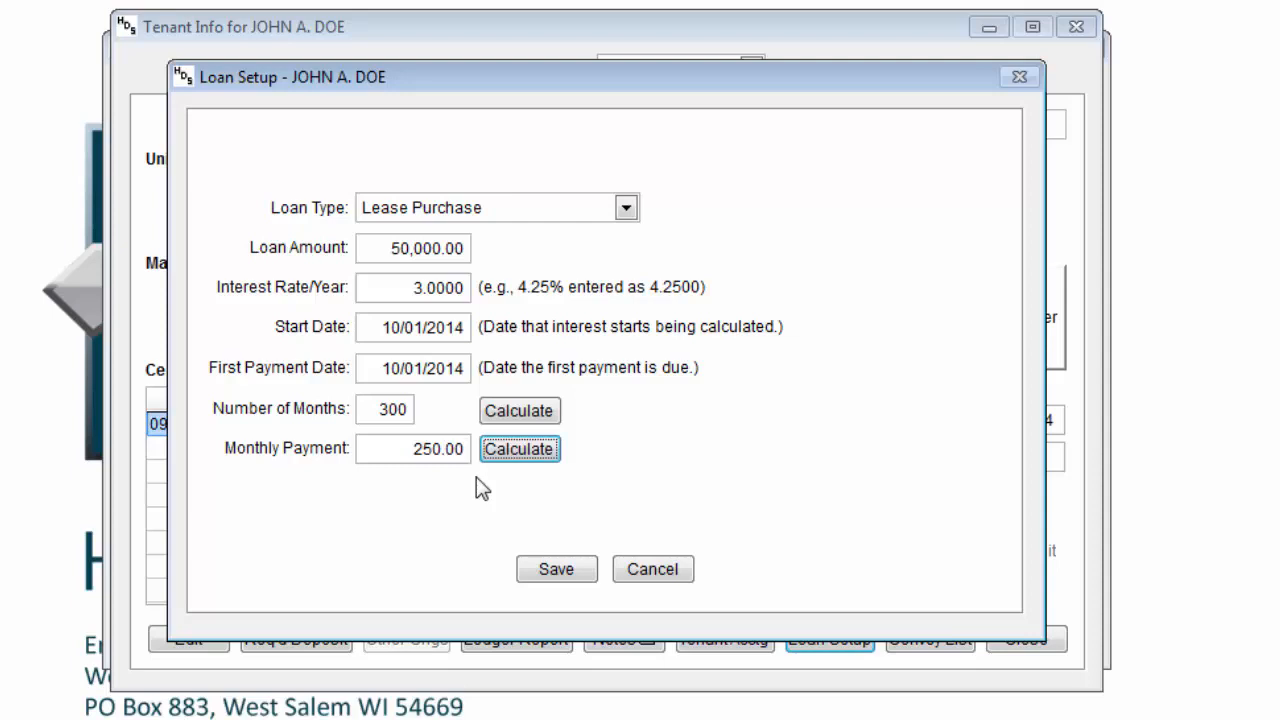
left_click(533, 450)
Set the number of months back to 300, recalculate the monthly payment and save the loan.
left_click_drag(364, 408, 474, 415)
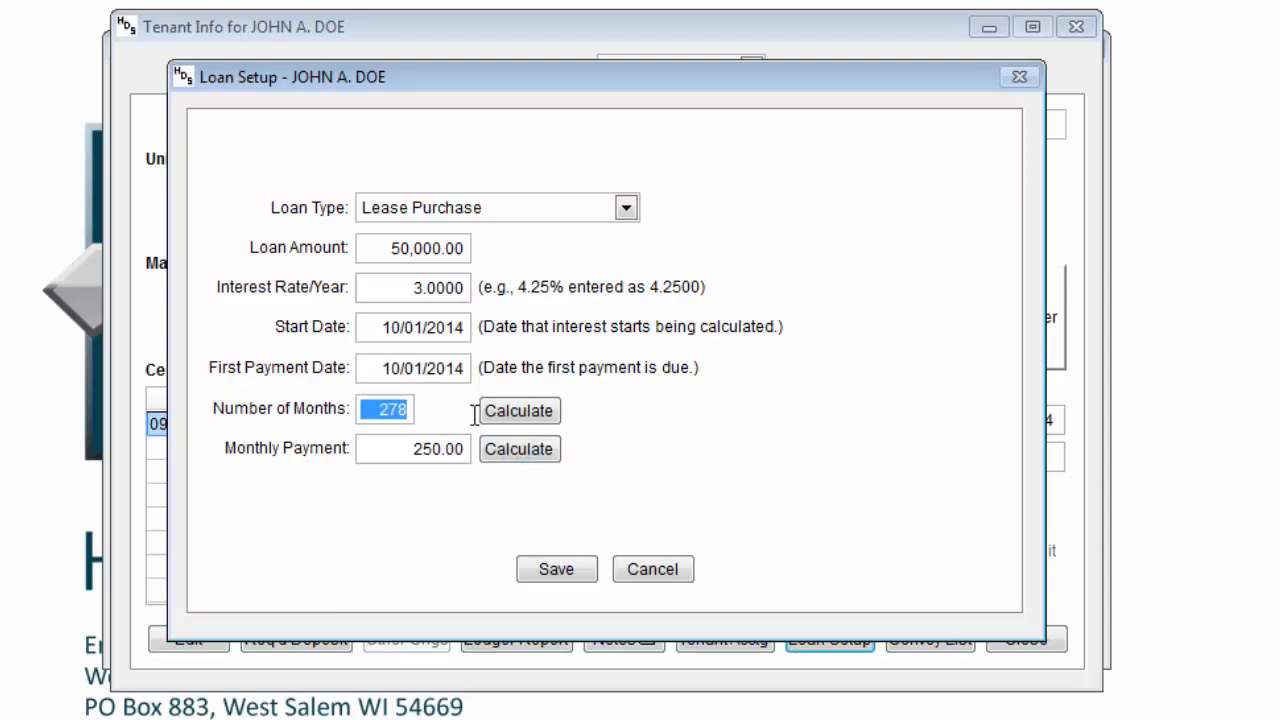
type("300")
left_click(547, 420)
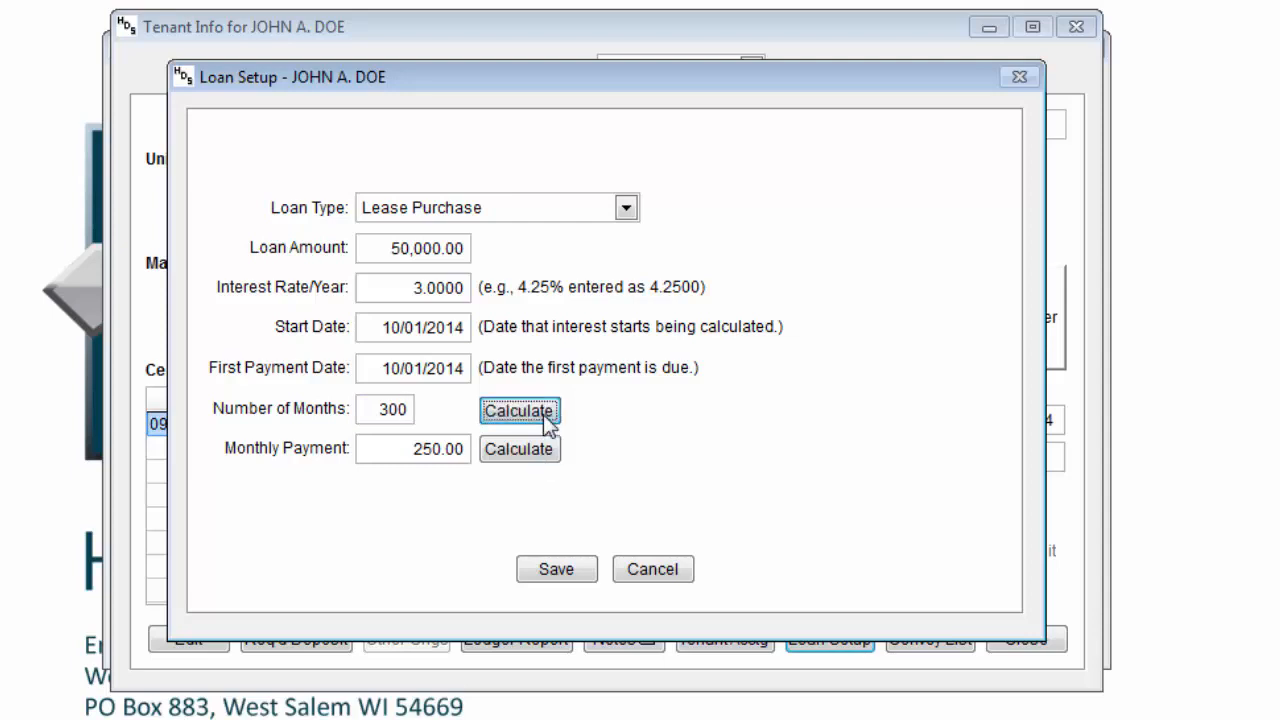
left_click(557, 570)
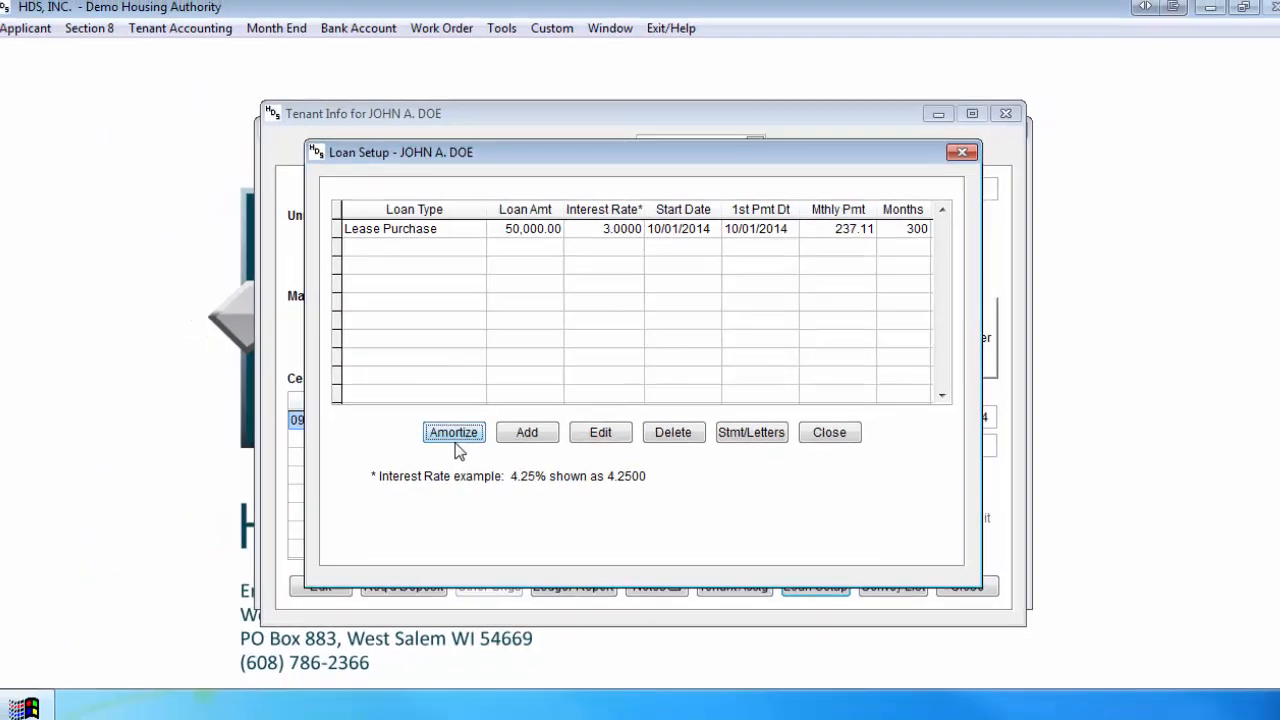
Preview the new loan's amortization schedule in an enlarged window, examine the principal balances and close the preview.
left_click(361, 440)
left_click(632, 500)
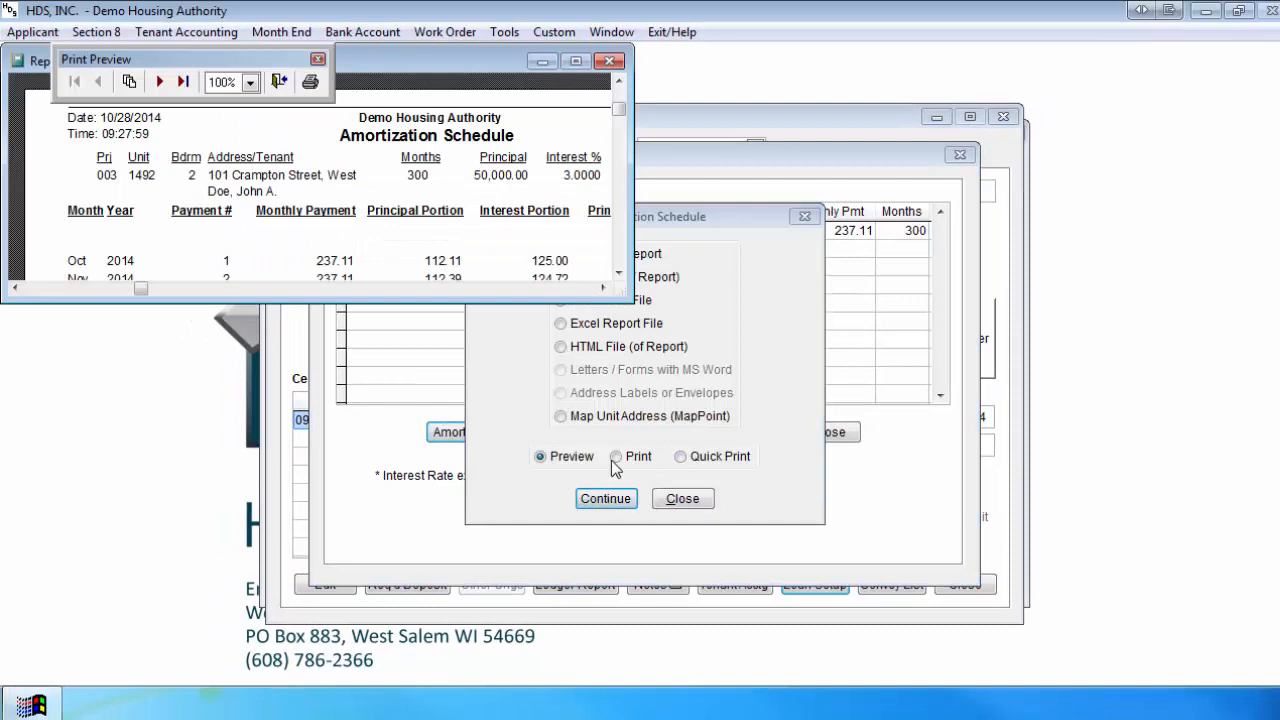
left_click(576, 62)
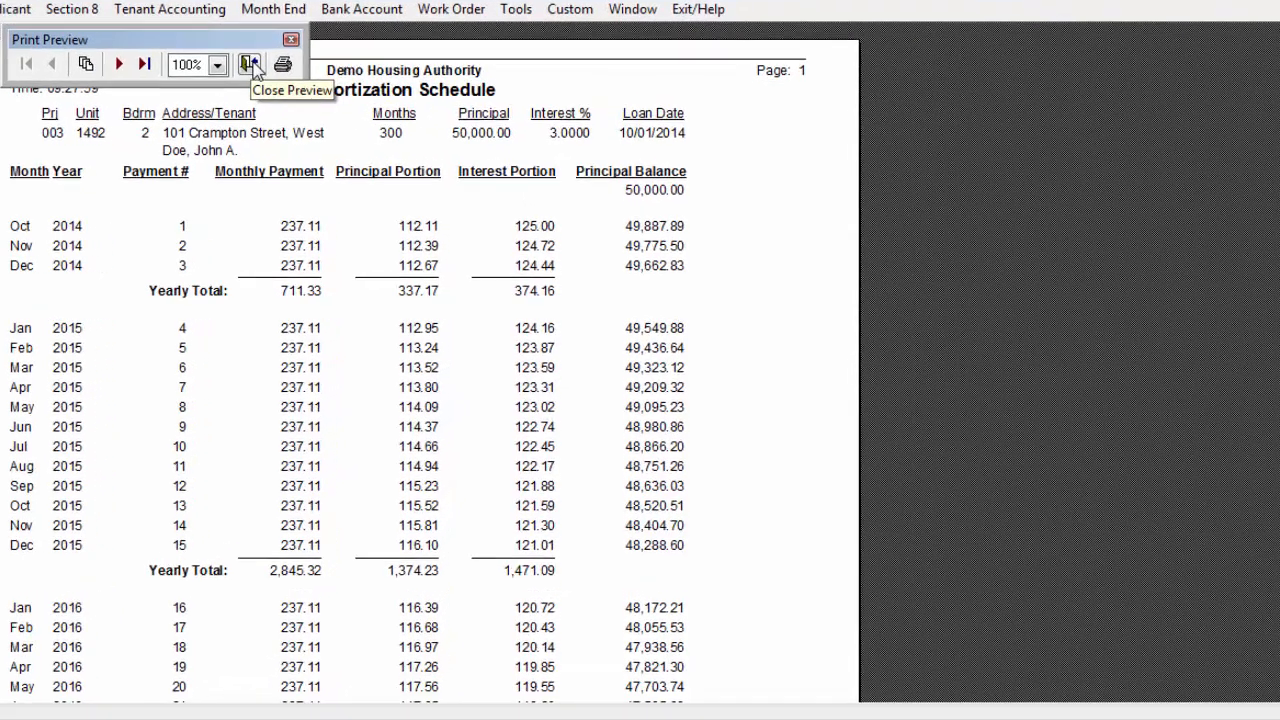
left_click(280, 83)
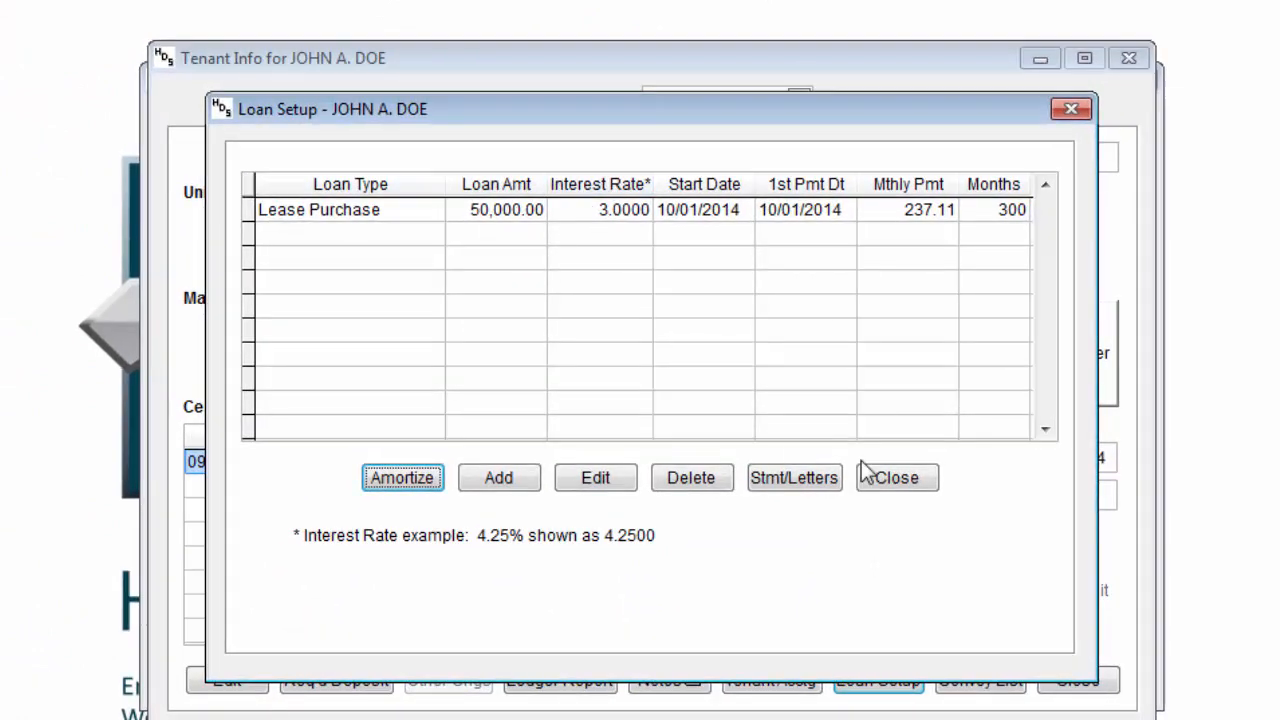
Leave the loan setup, open the tenant's accounting ledger and show only the October ledger with its principal columns.
left_click(886, 478)
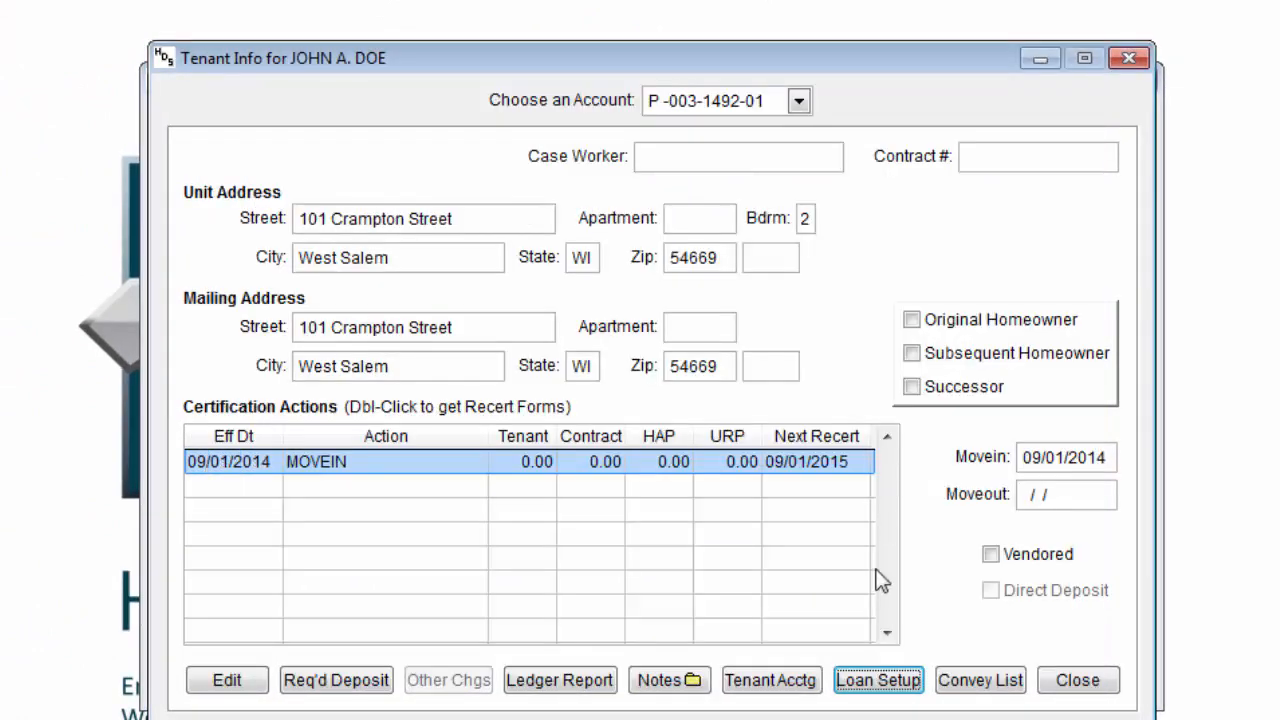
left_click(750, 684)
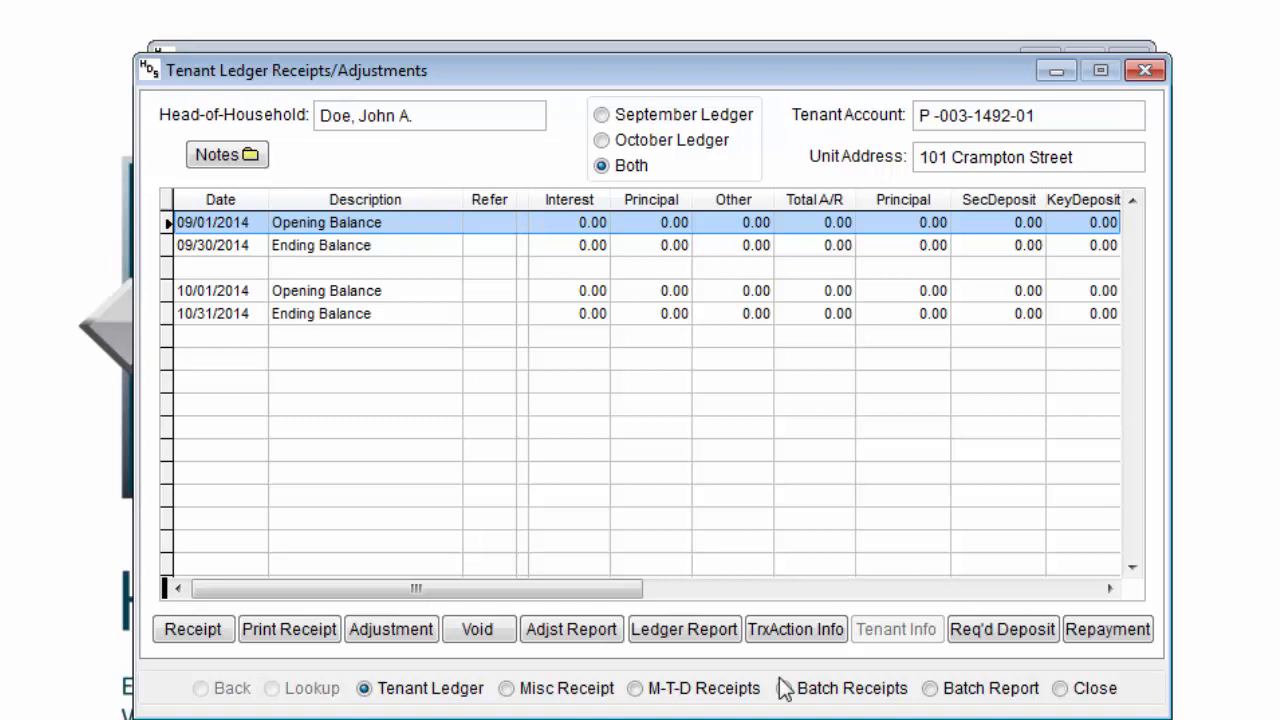
left_click(873, 588)
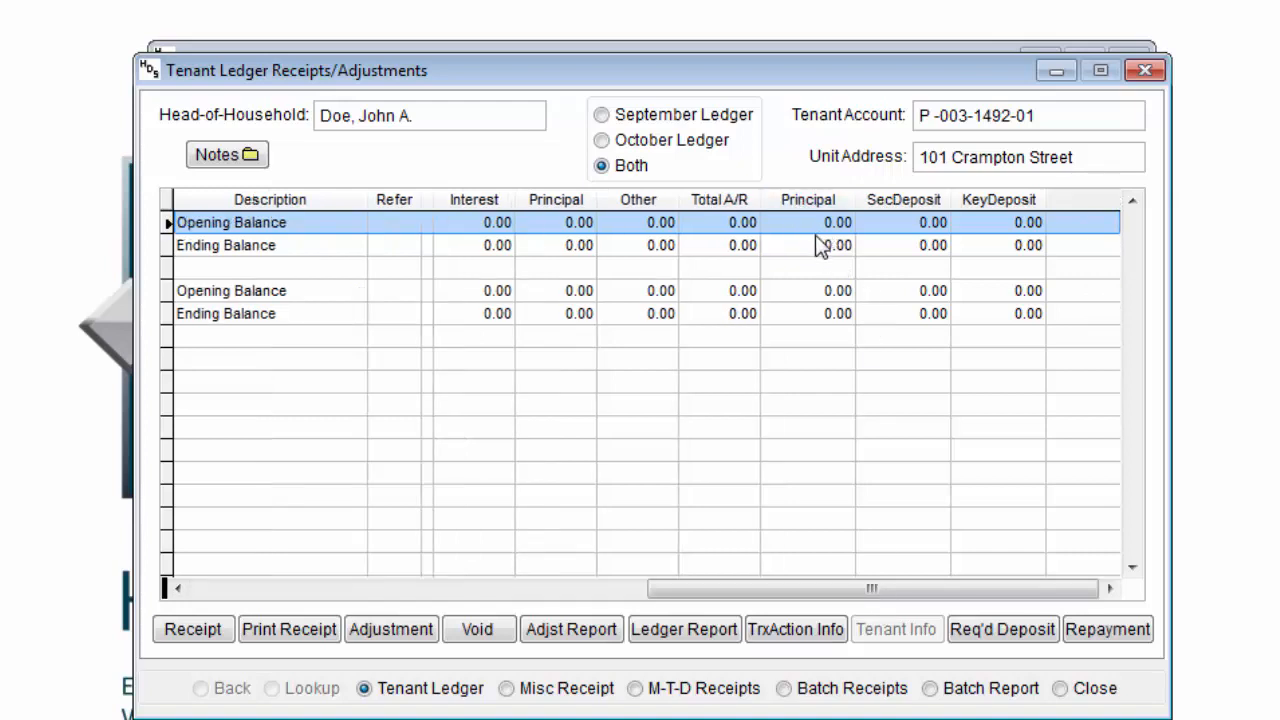
left_click(823, 314)
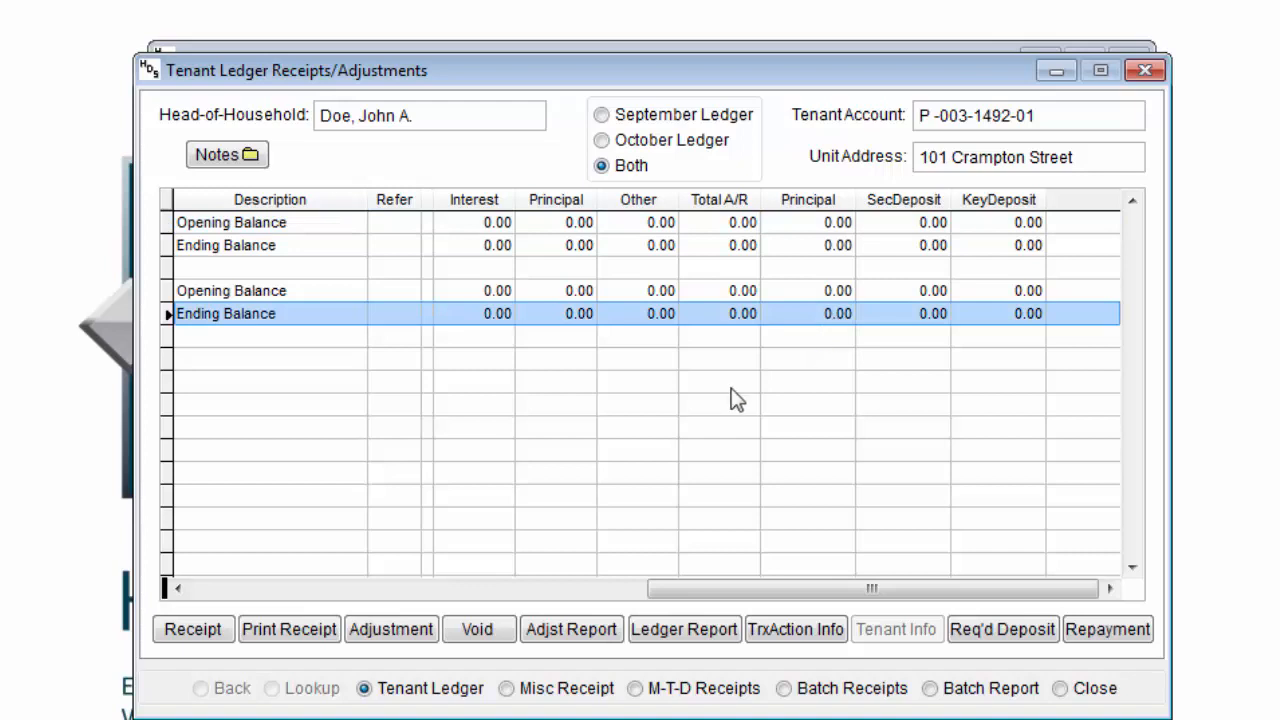
left_click(666, 141)
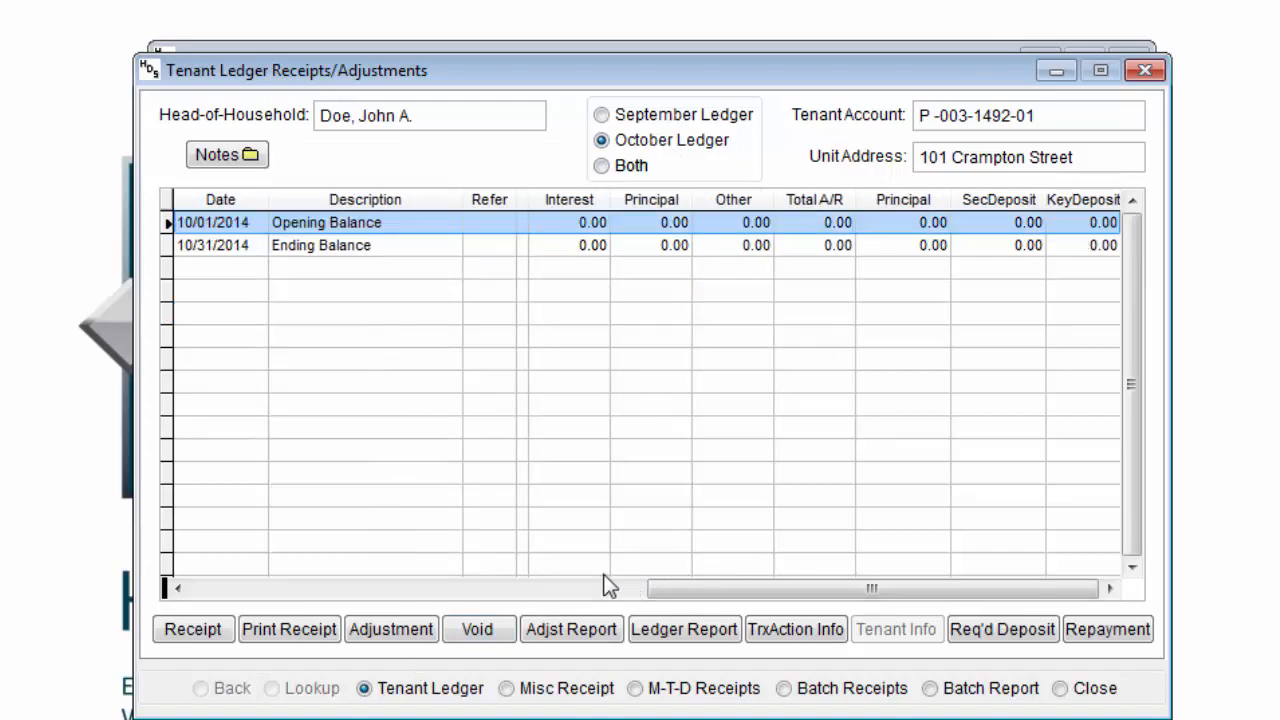
left_click(640, 589)
left_click(791, 591)
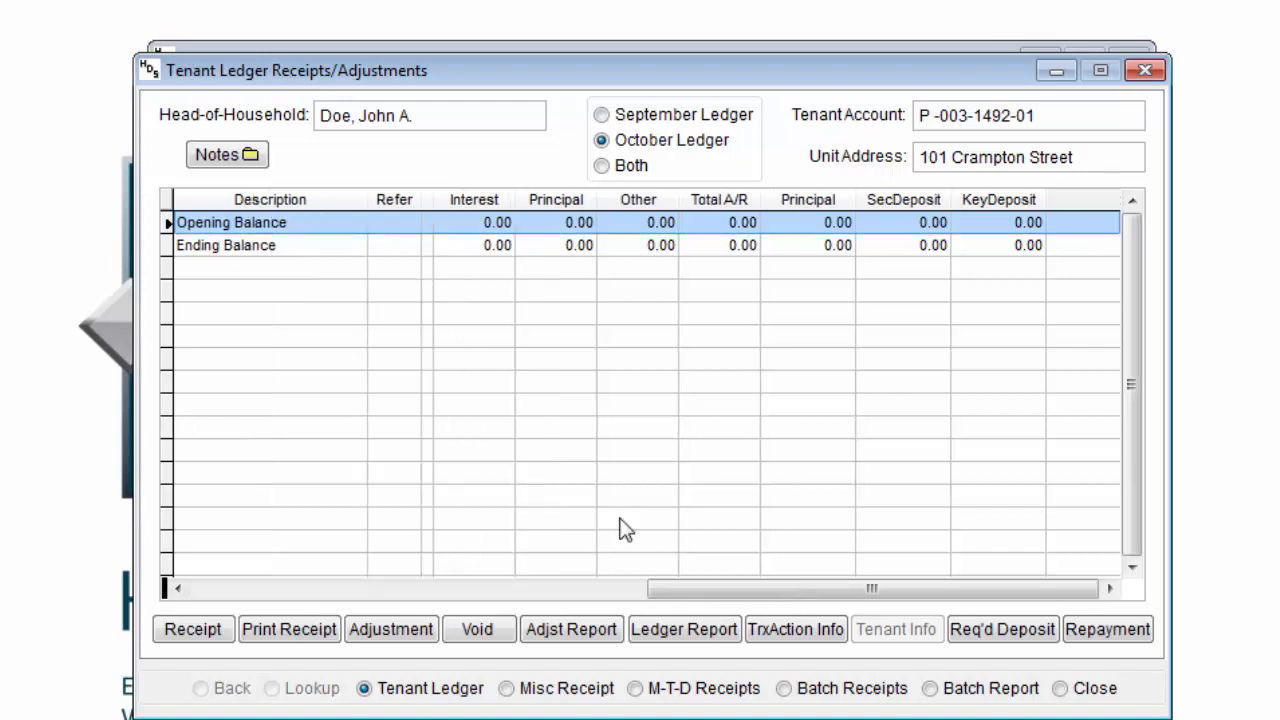
Start a ledger adjustment of type 39- Other Principal Adjustmnt with an adjustment amount of 49887.89.
left_click(370, 630)
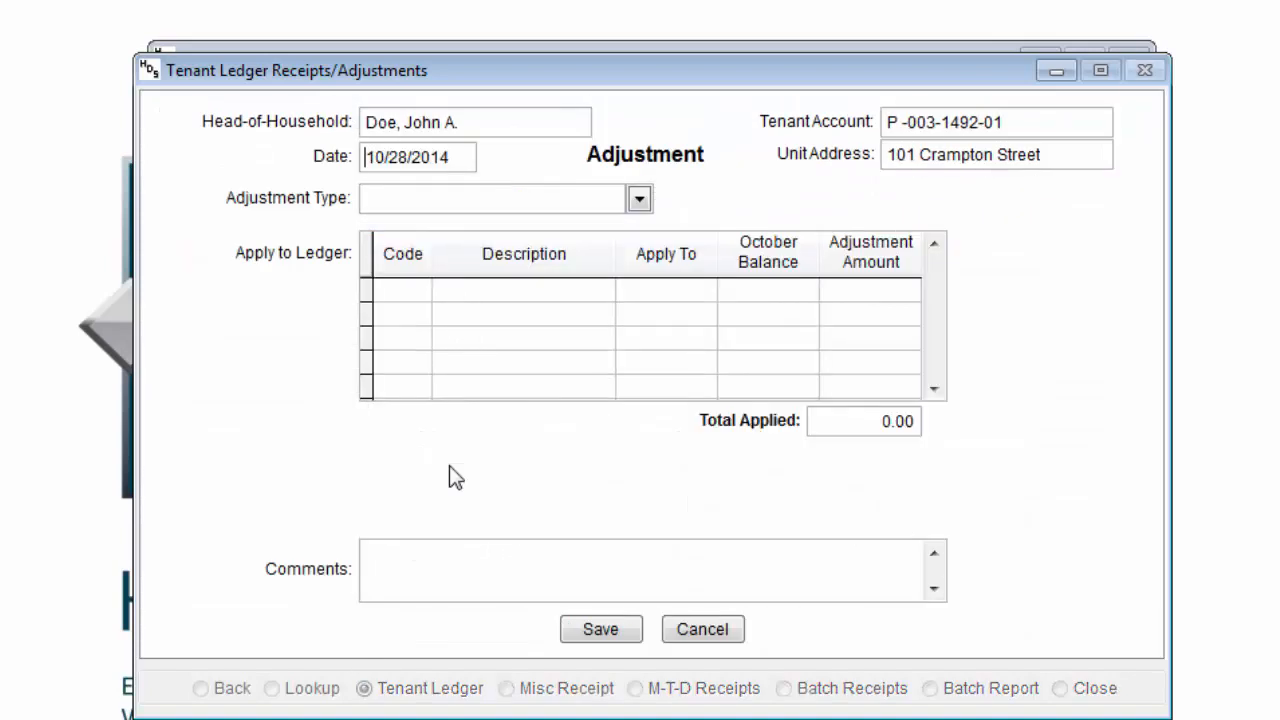
left_click(639, 200)
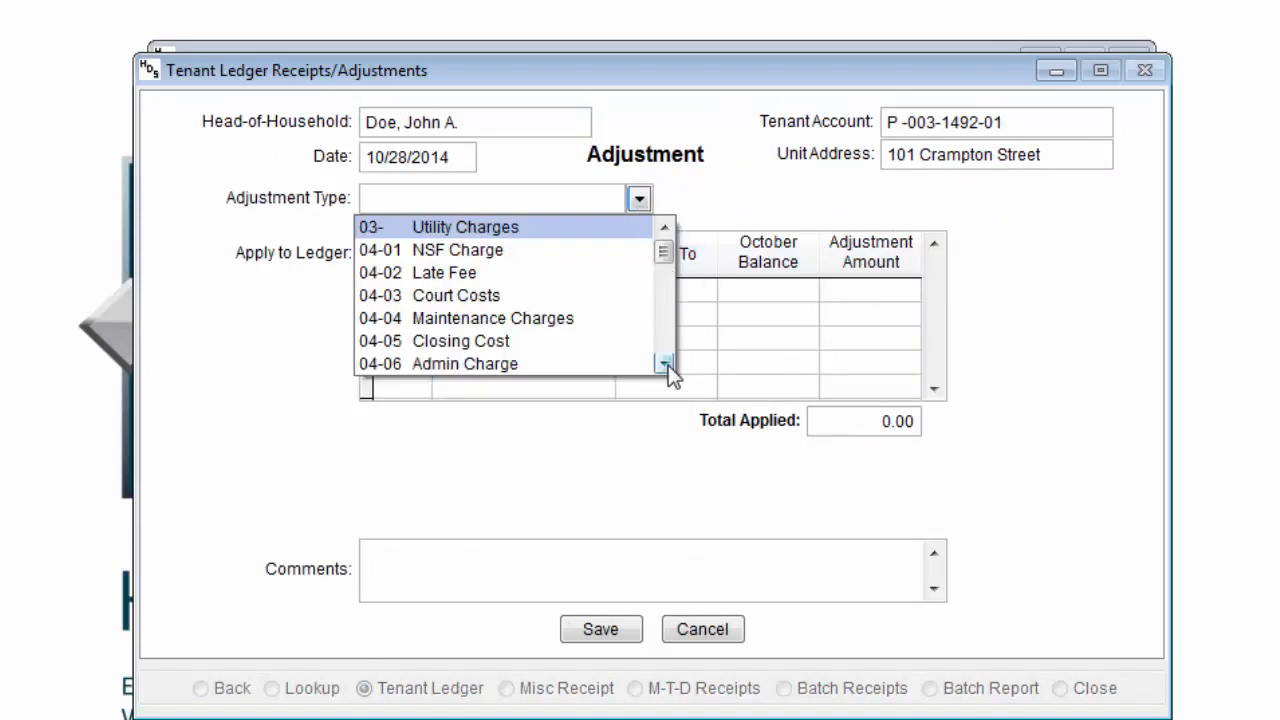
left_click_drag(668, 365, 668, 364)
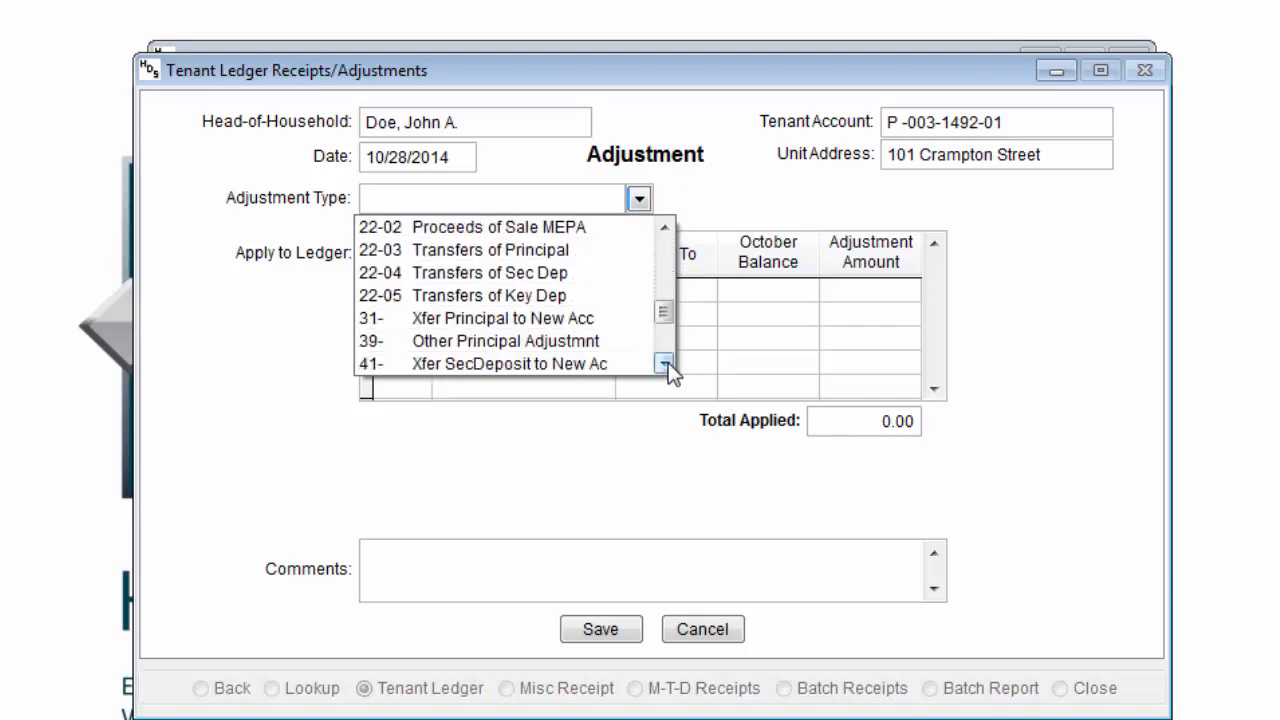
left_click(579, 343)
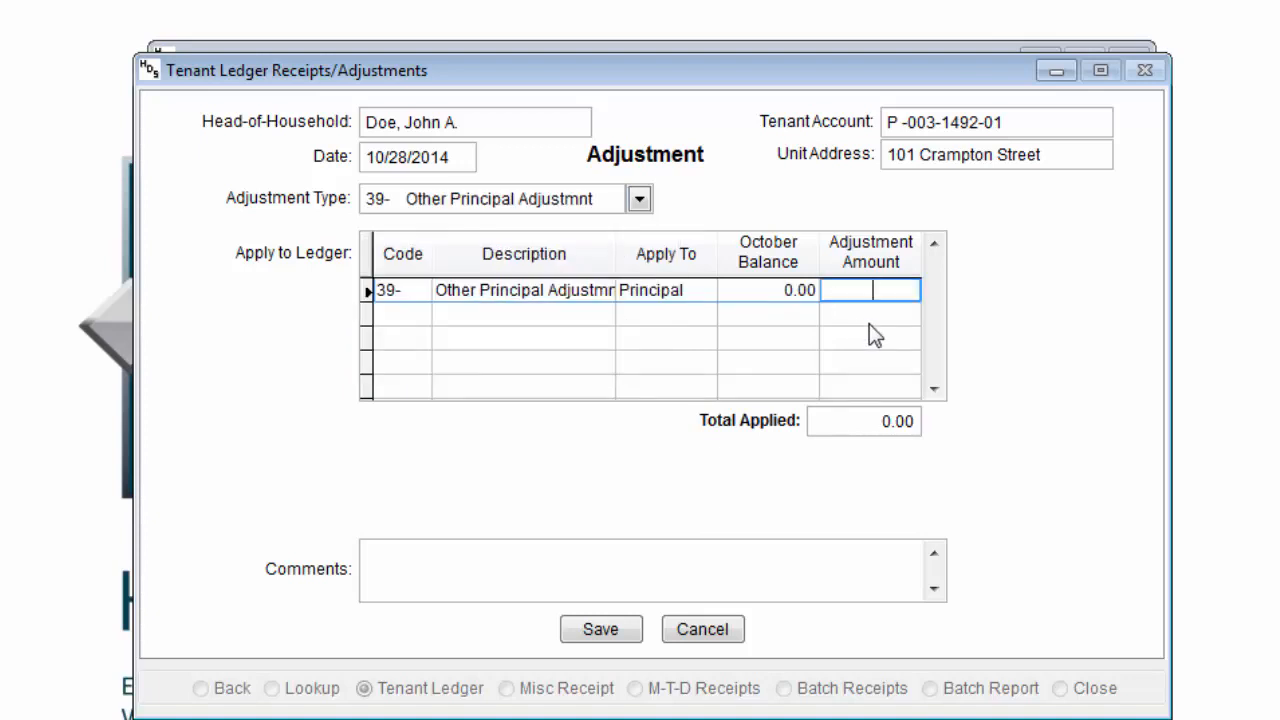
type("49")
type("887")
type(".89")
key("Return")
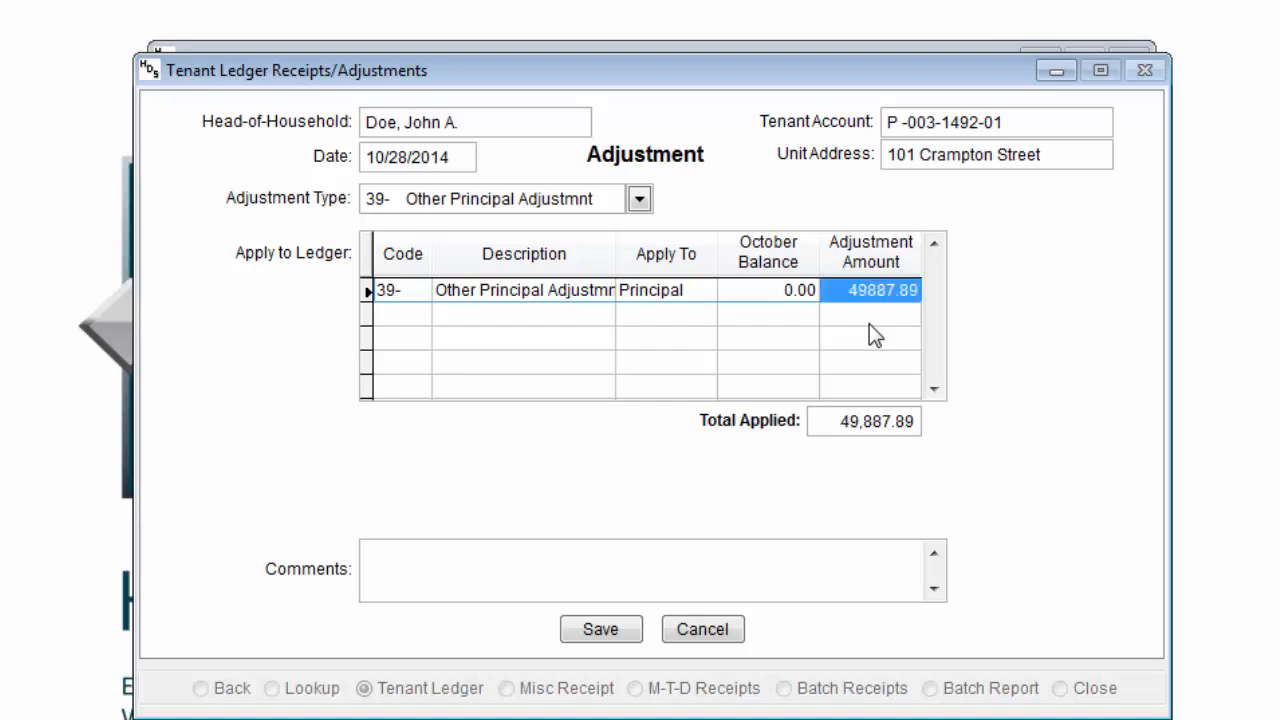
Comment the adjustment with "Correction to Principal Balance", save it and check the principal entries in the October ledger.
left_click(417, 566)
type("Cor")
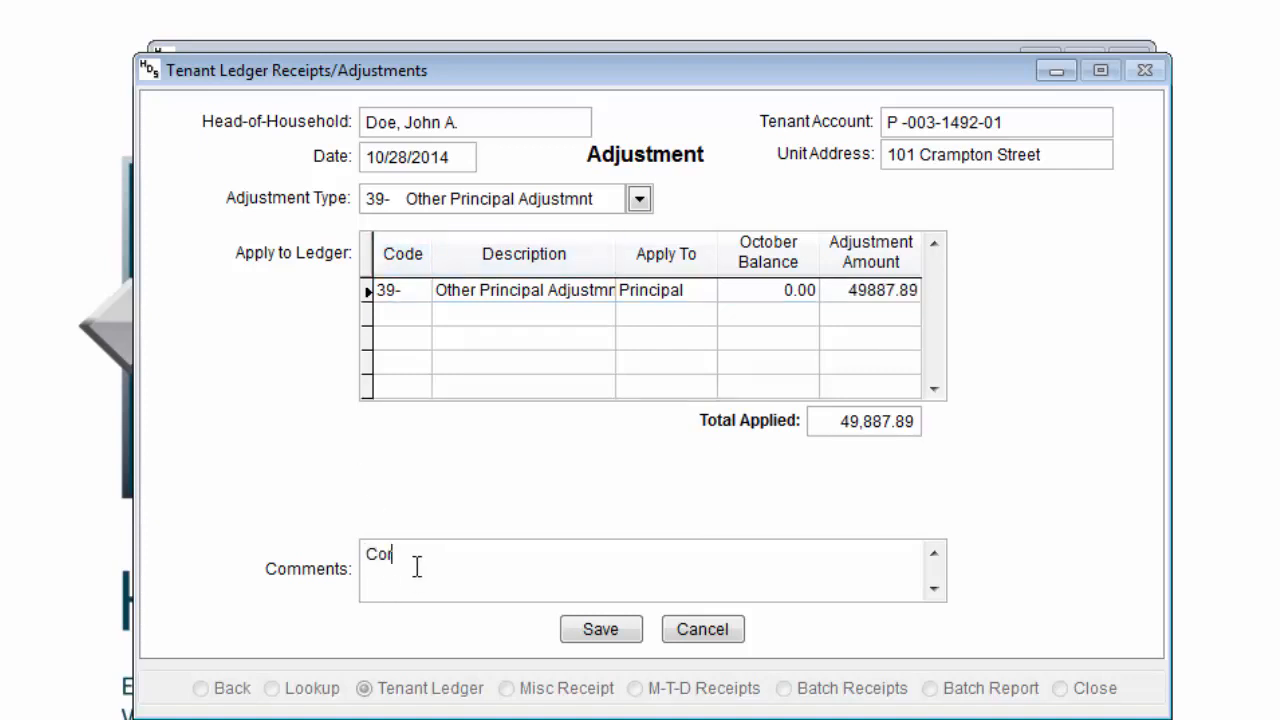
type("rection to Principal Balance")
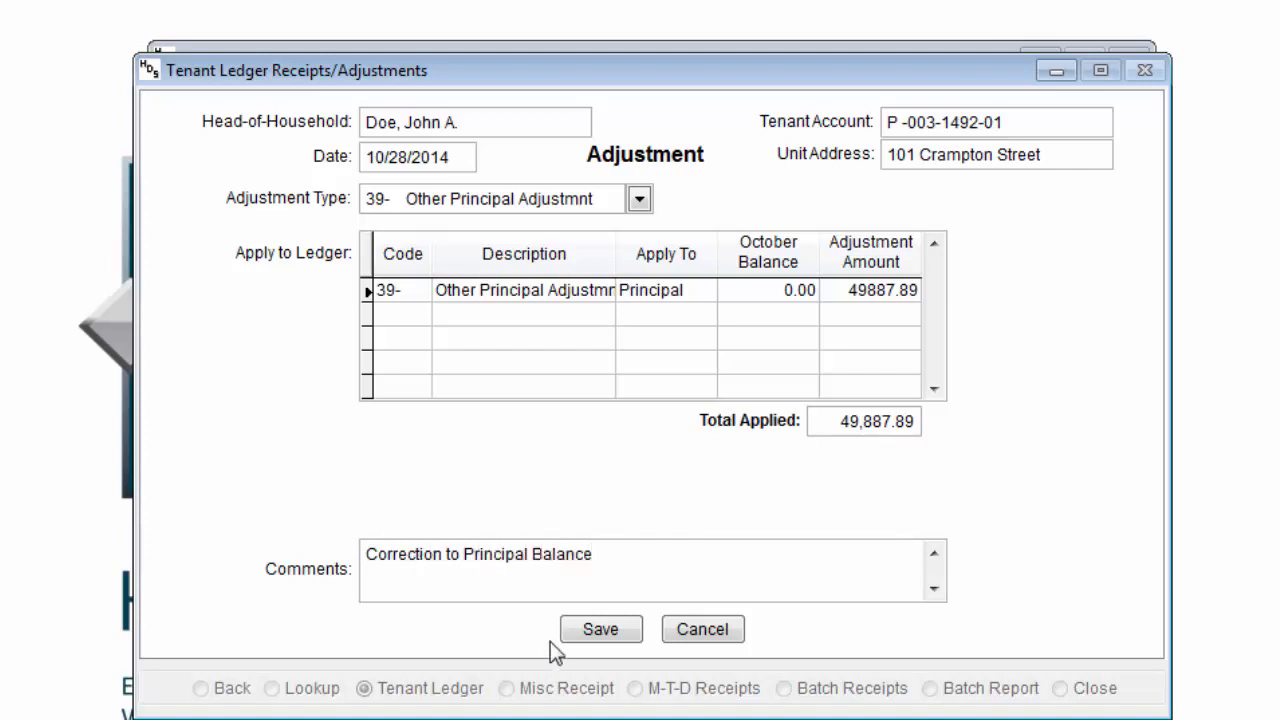
left_click(605, 636)
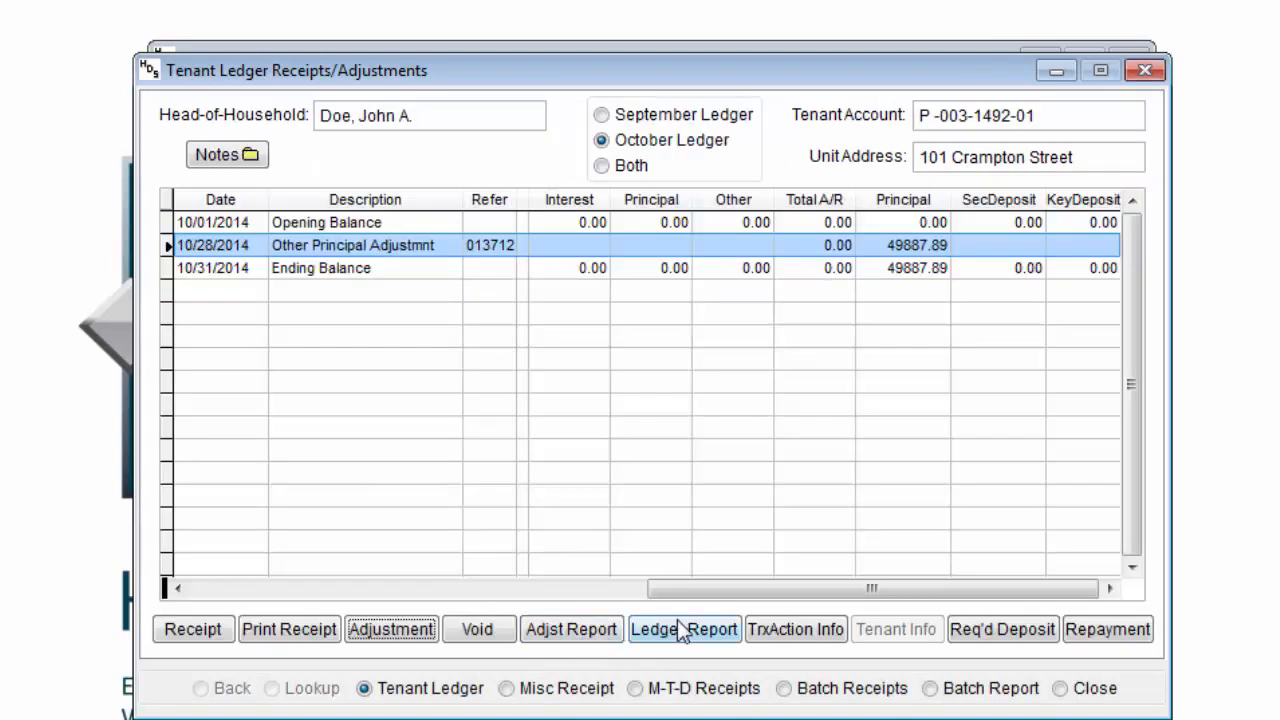
left_click(912, 272)
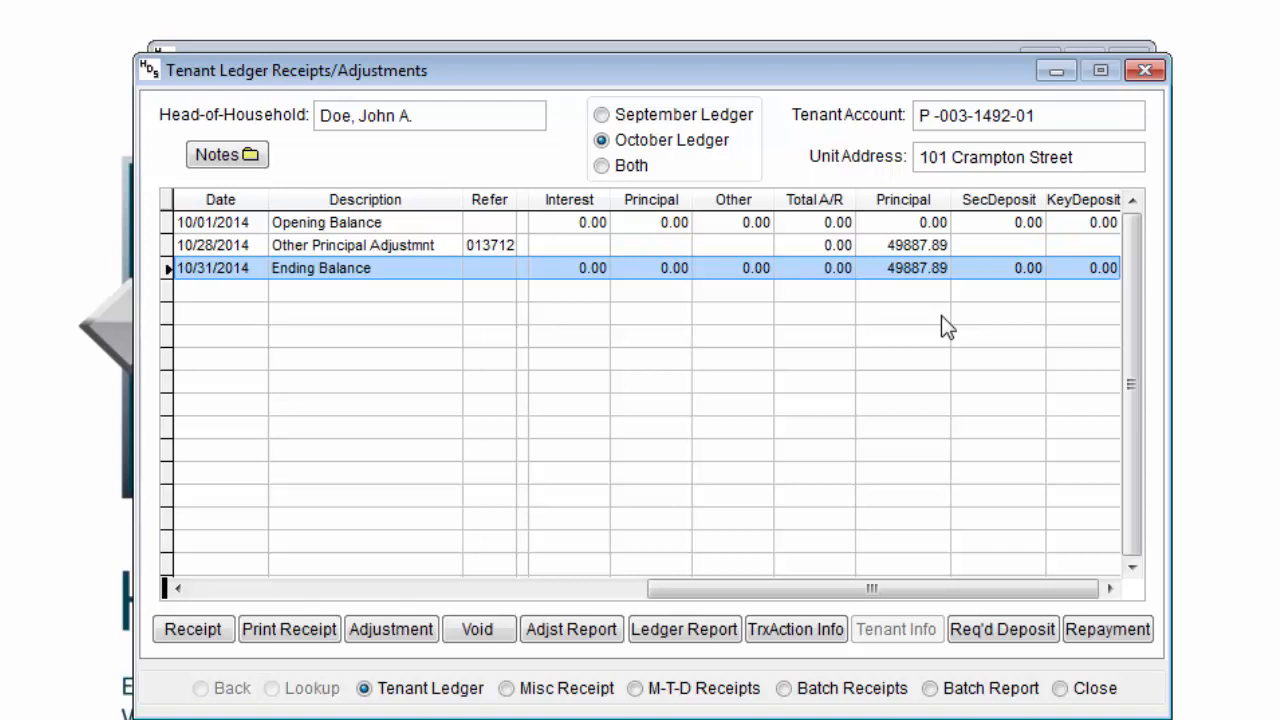
left_click(891, 245)
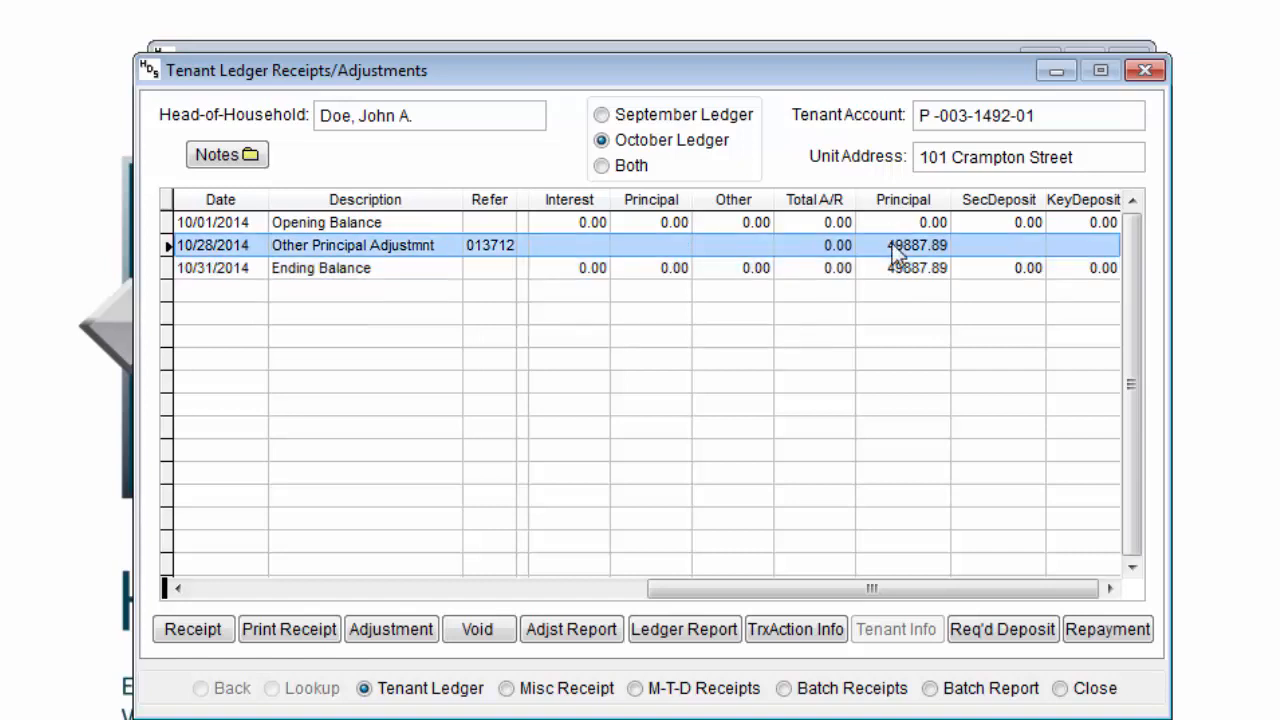